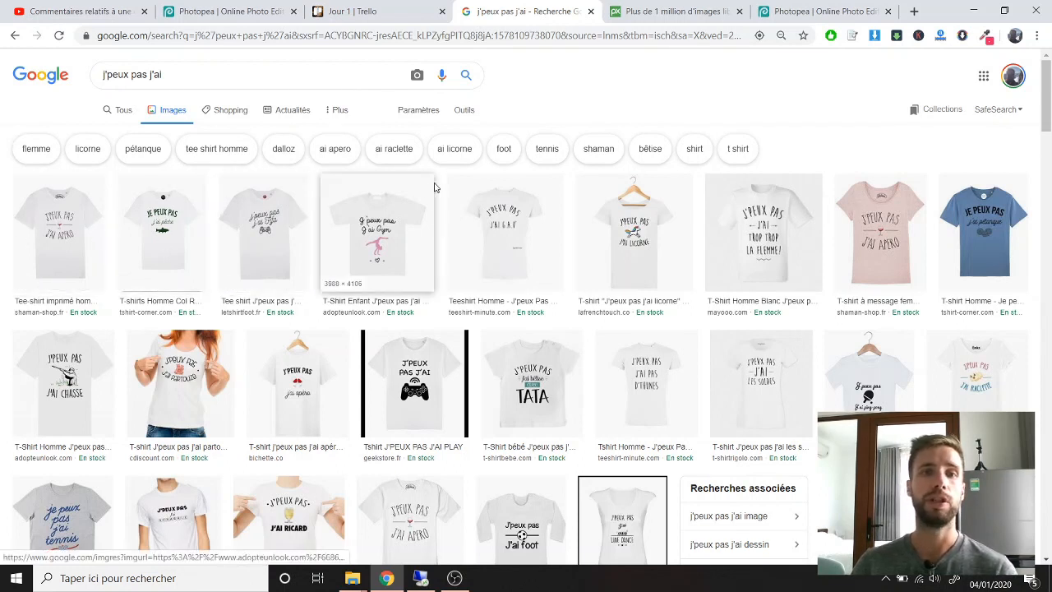
scroll(1049, 126, down, 2)
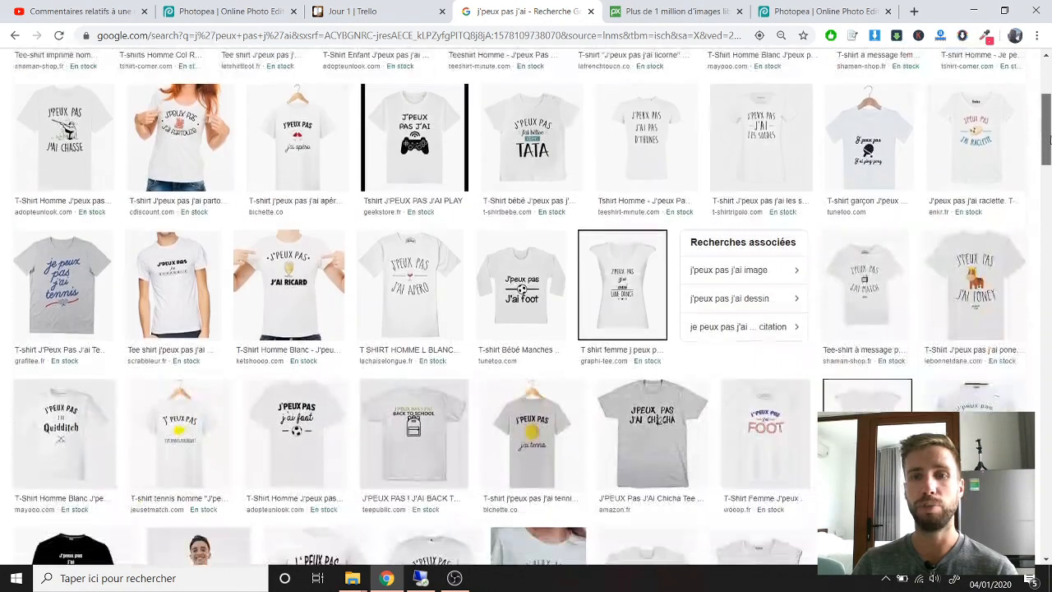
scroll(888, 131, up, 2)
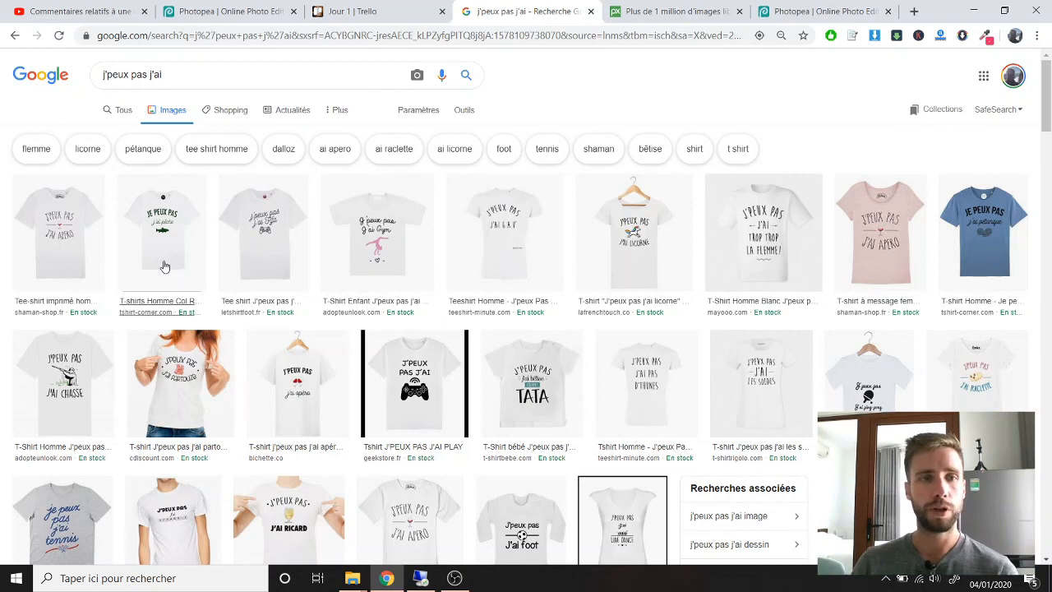
Switch to the Photopea page and close its introductory banner so the editor fills the page.
click(829, 8)
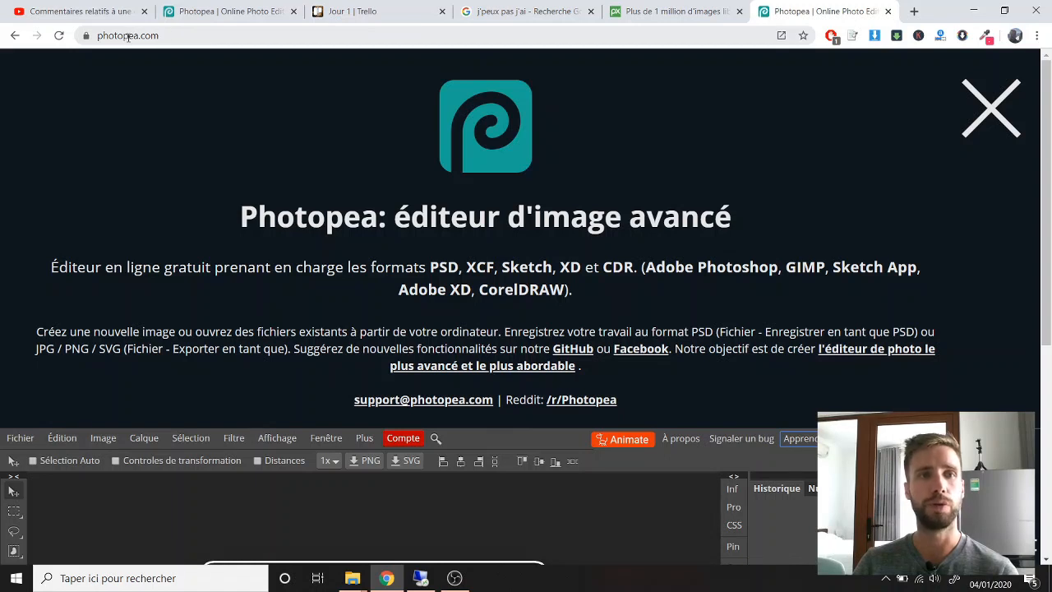
scroll(485, 272, down, 2)
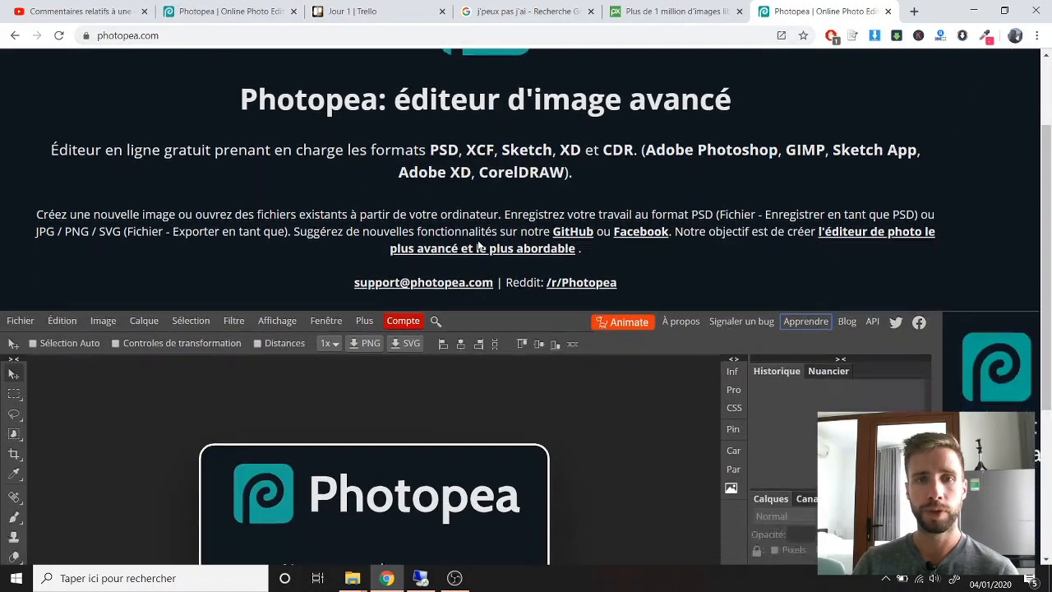
scroll(480, 246, down, 5)
scroll(480, 246, up, 2)
scroll(480, 246, down, 2)
scroll(480, 246, up, 1)
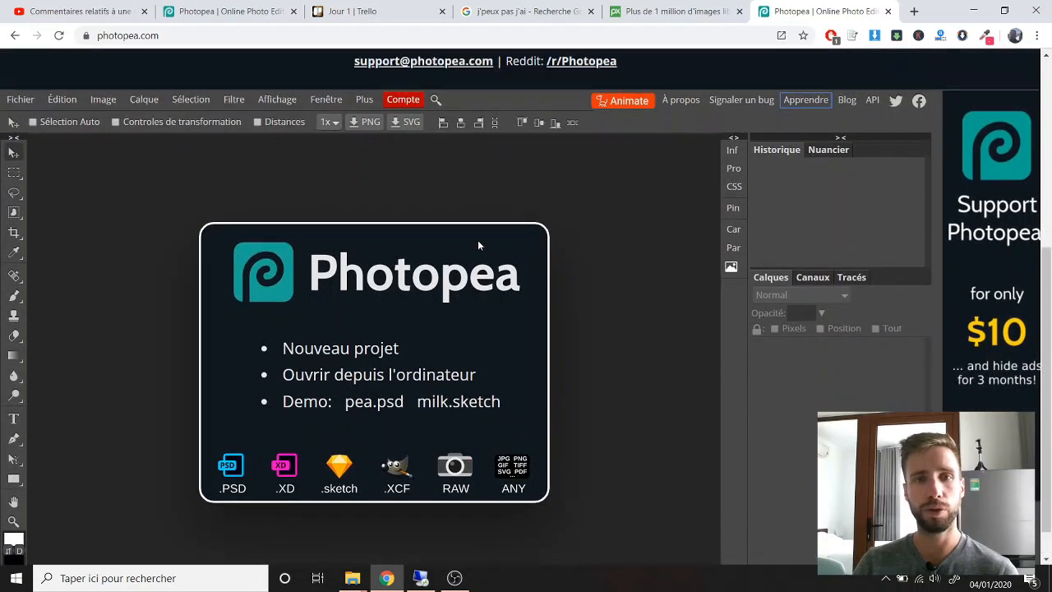
scroll(478, 240, up, 5)
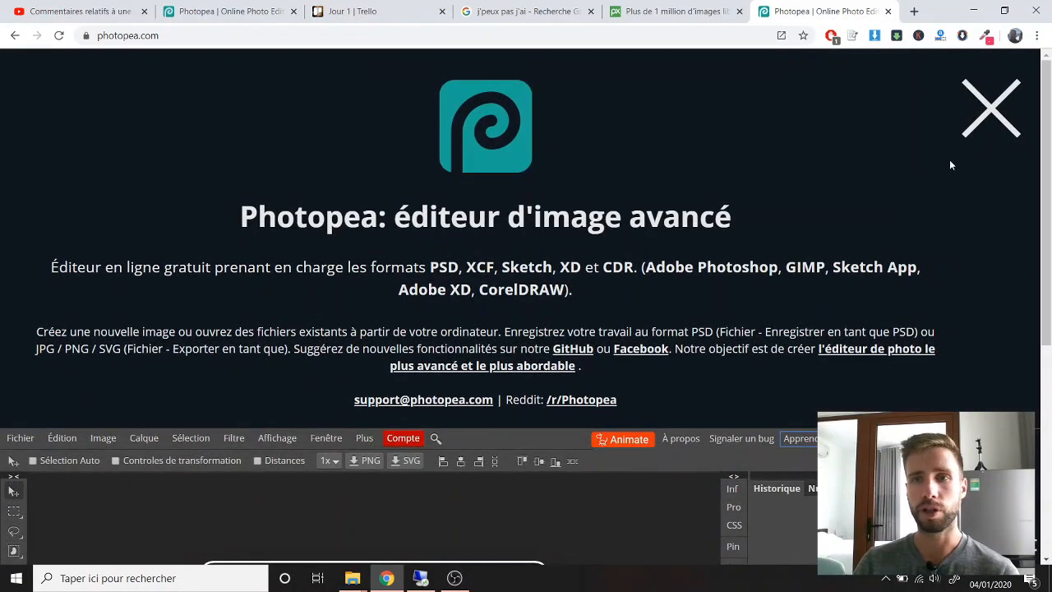
click(991, 95)
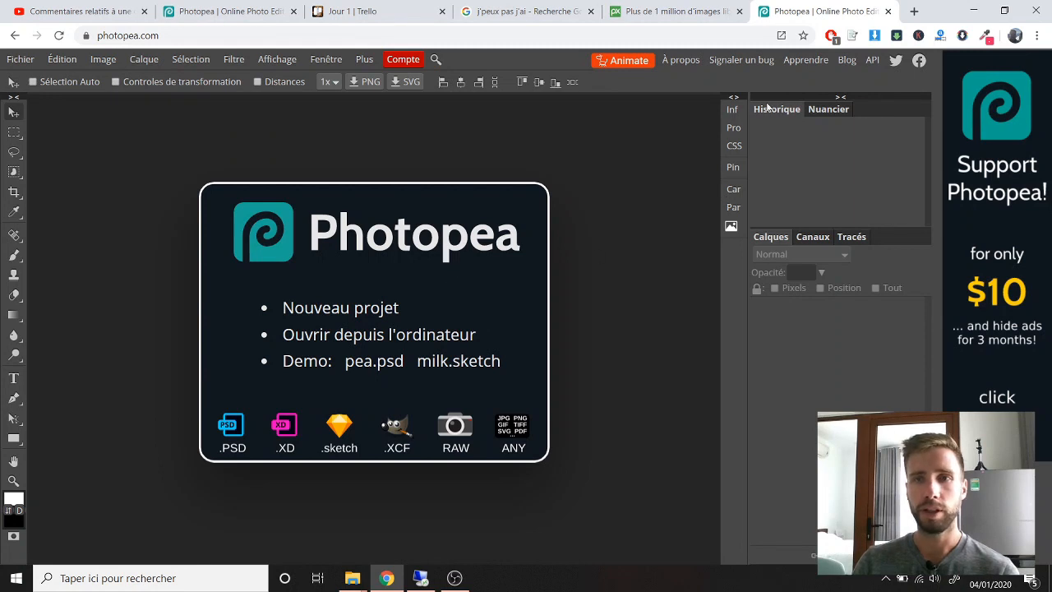
Check which interface language is selected in the editor's language list.
right_click(13, 190)
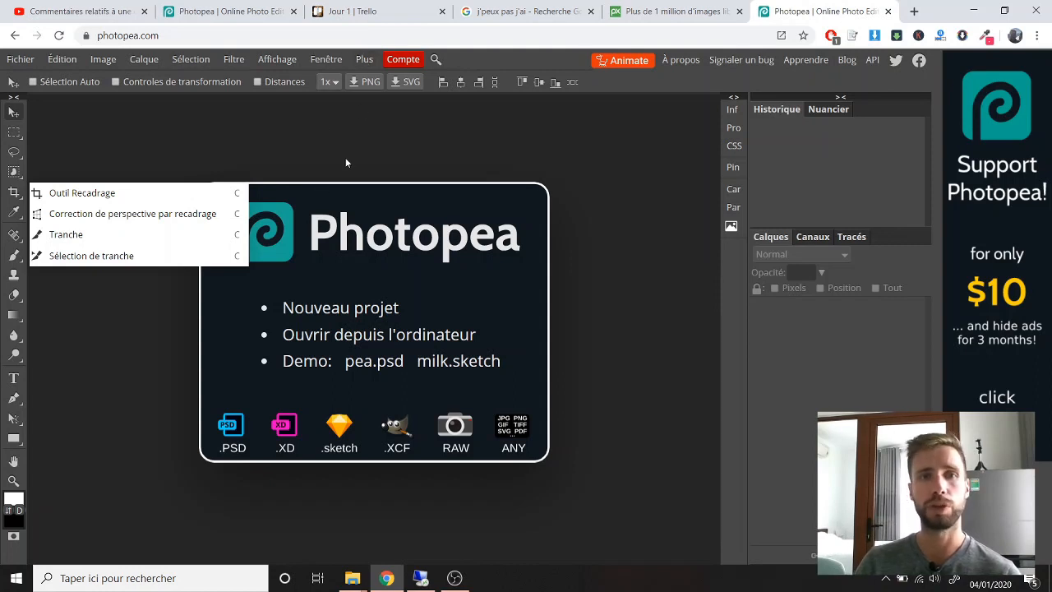
click(367, 59)
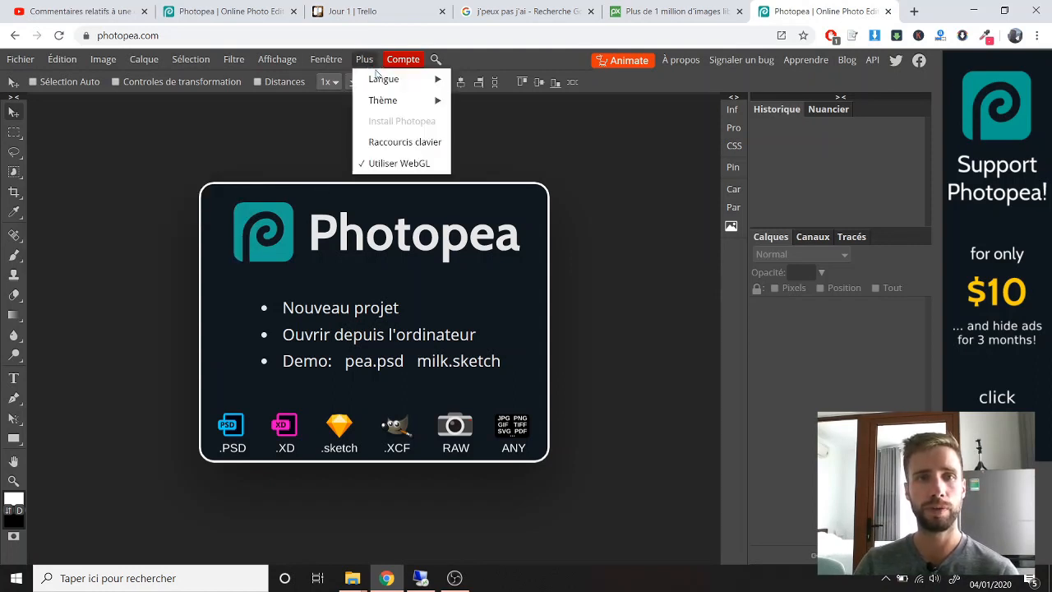
mouse_move(395, 79)
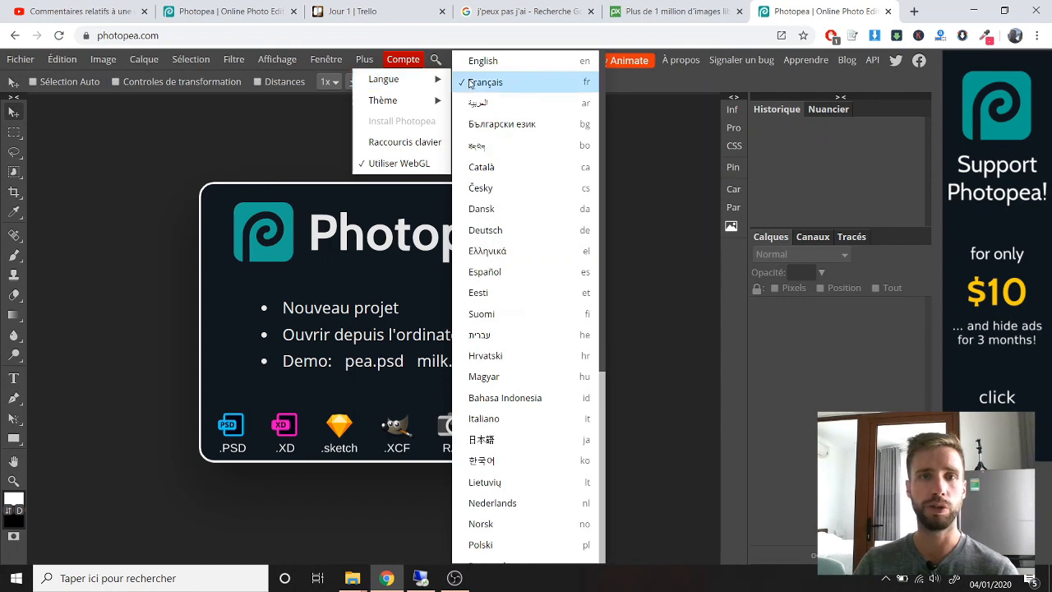
click(737, 395)
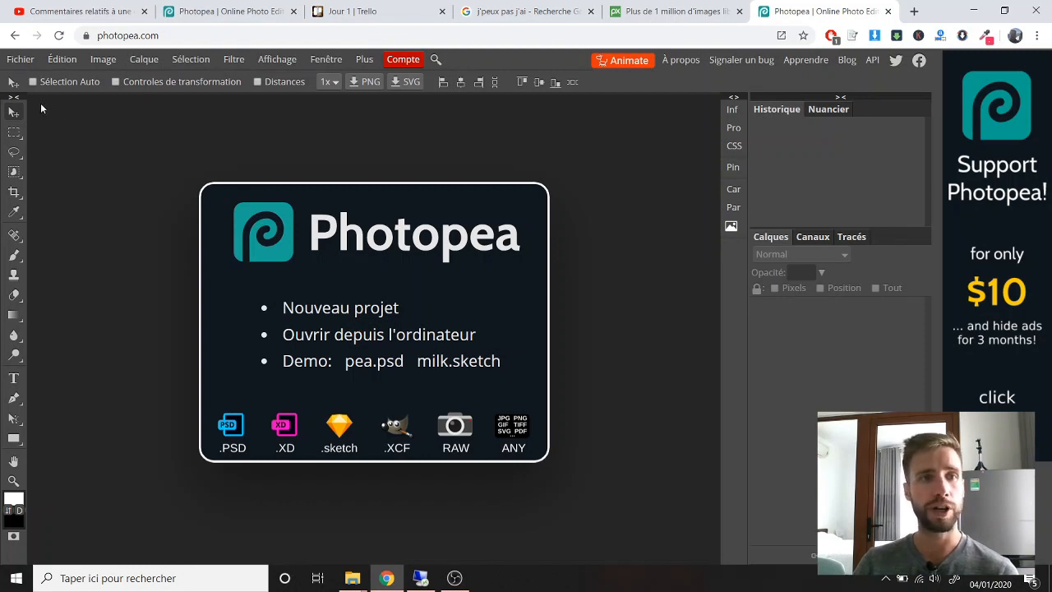
Start a new project and set its width to 4000 px and its height to 4500 px.
click(24, 62)
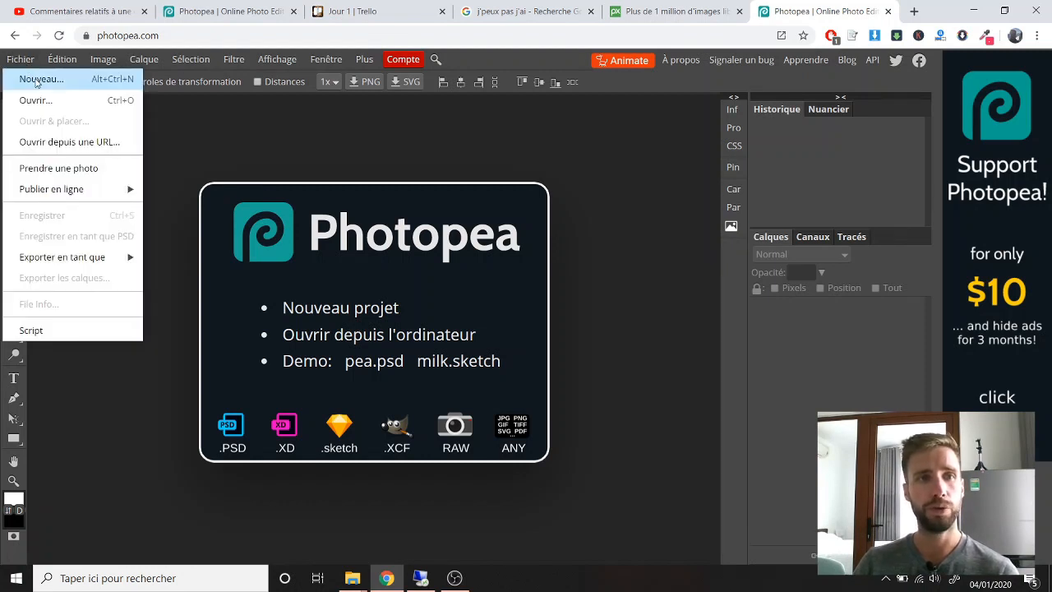
click(46, 83)
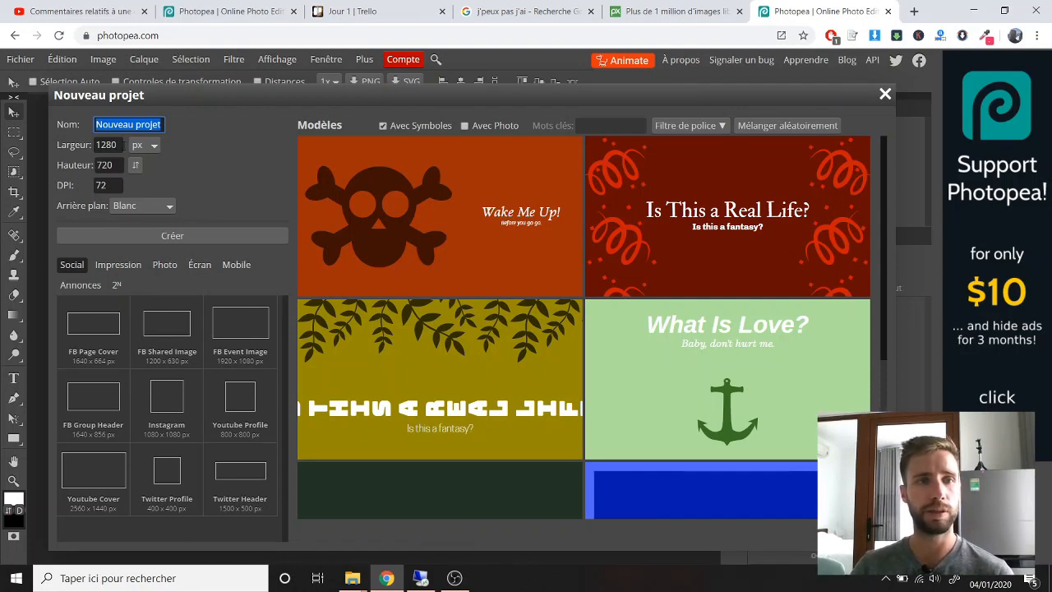
key(Tab)
text(4)
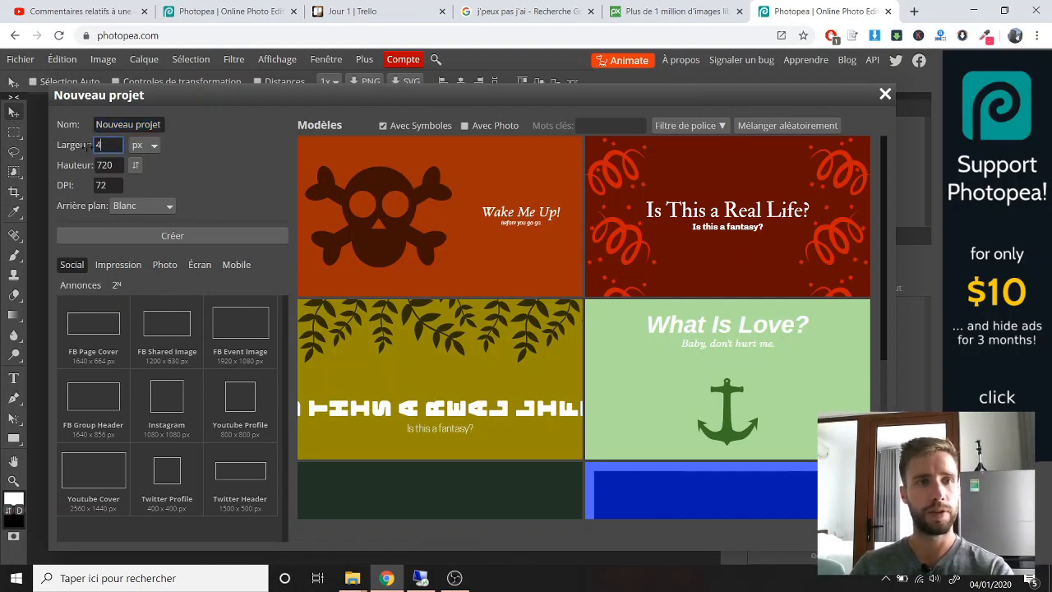
text(000)
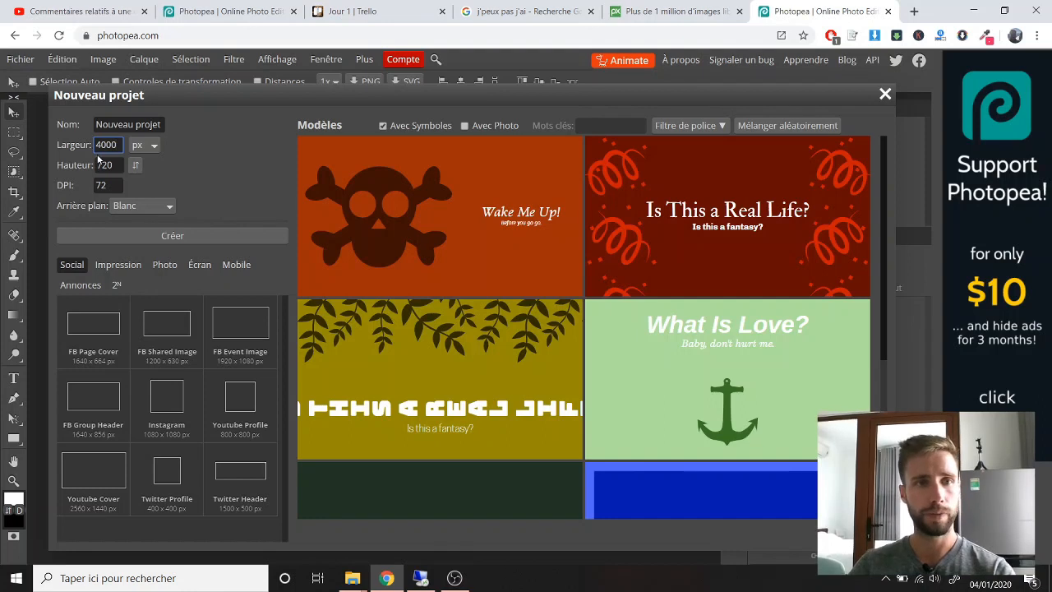
key(Tab)
text(4500)
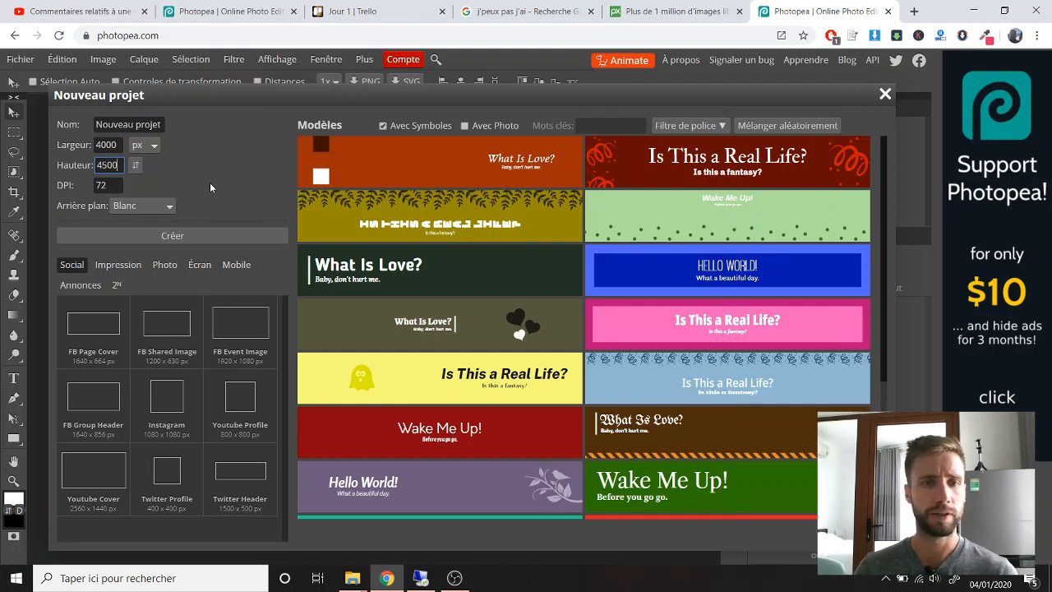
Set the resolution to 300 DPI and the background to Transparent, and create the project.
click(80, 185)
text(300)
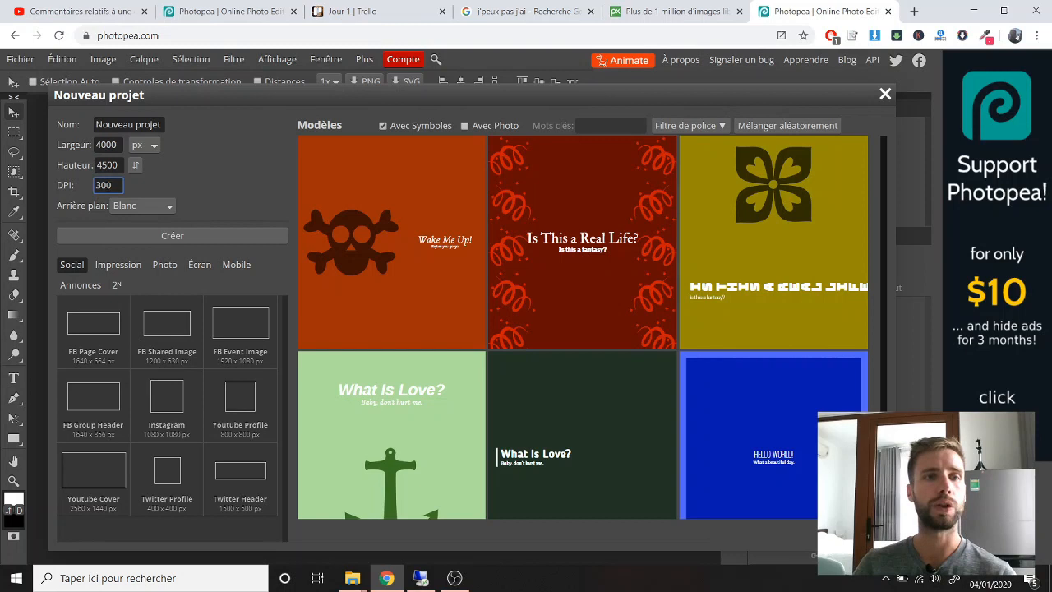
click(141, 206)
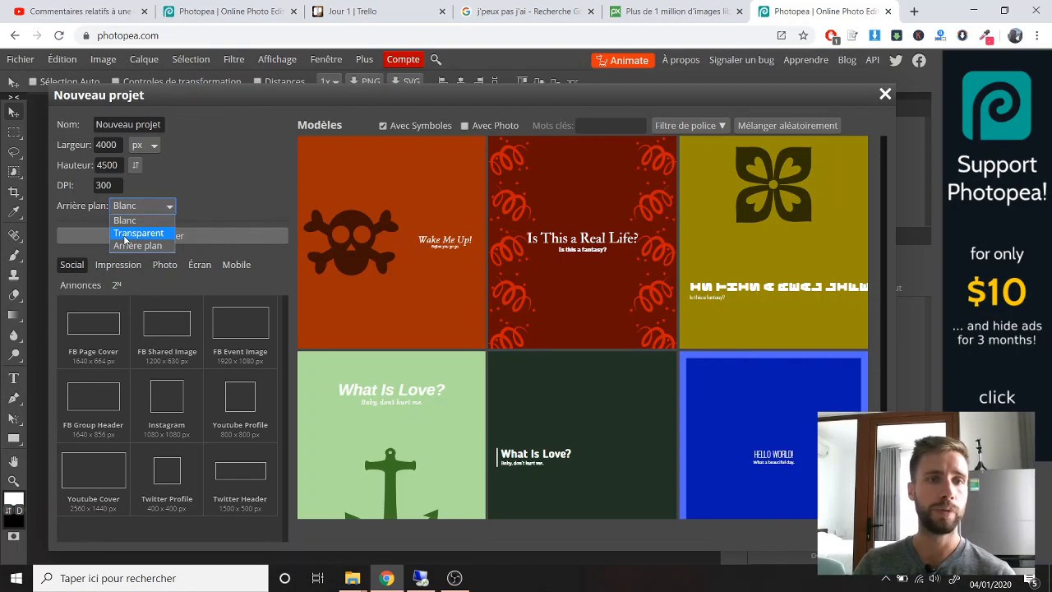
click(127, 234)
click(175, 236)
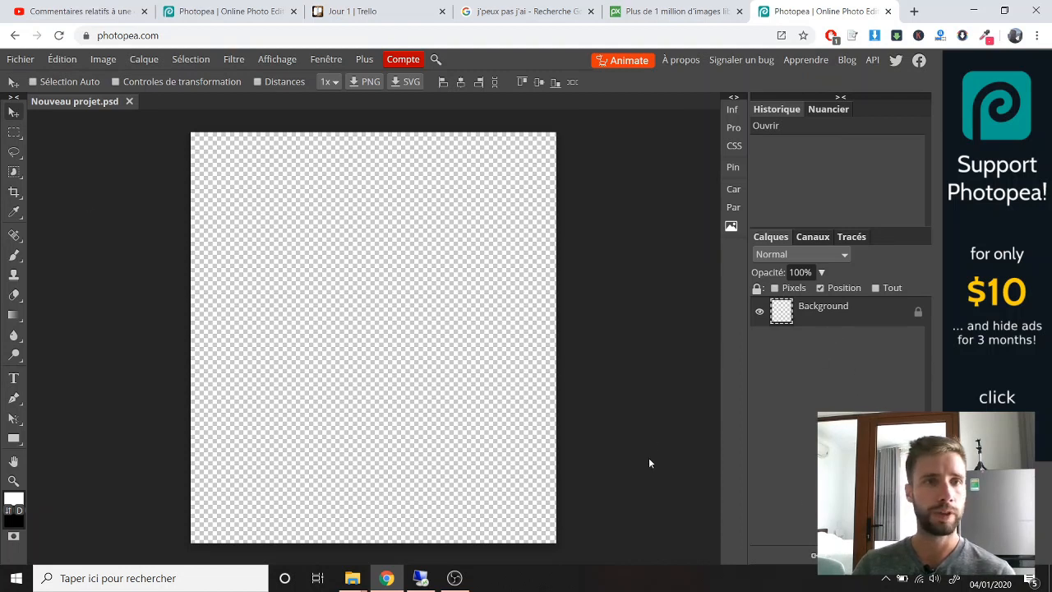
right_click(13, 255)
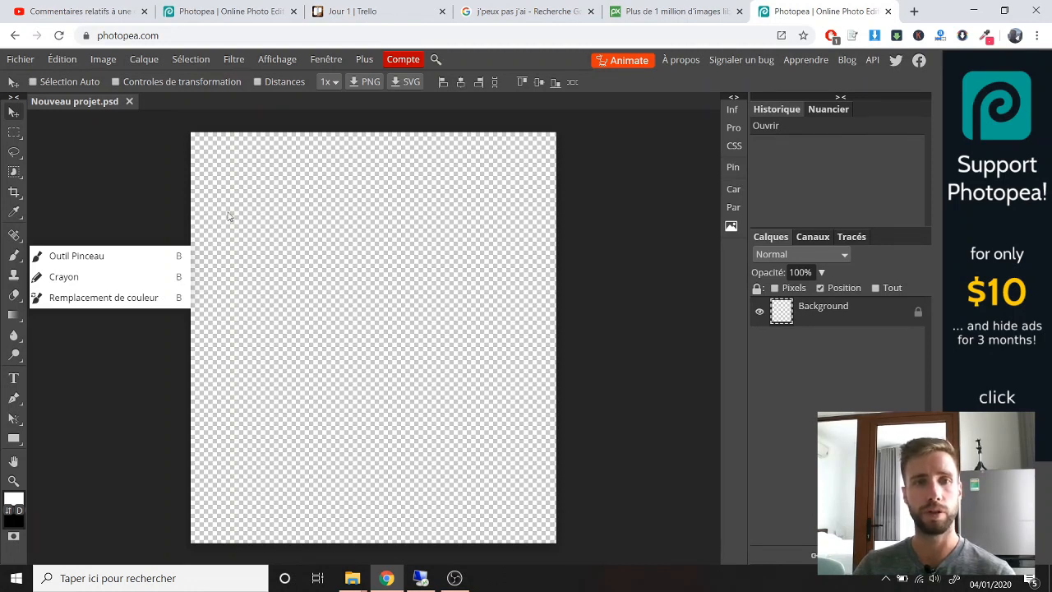
click(118, 442)
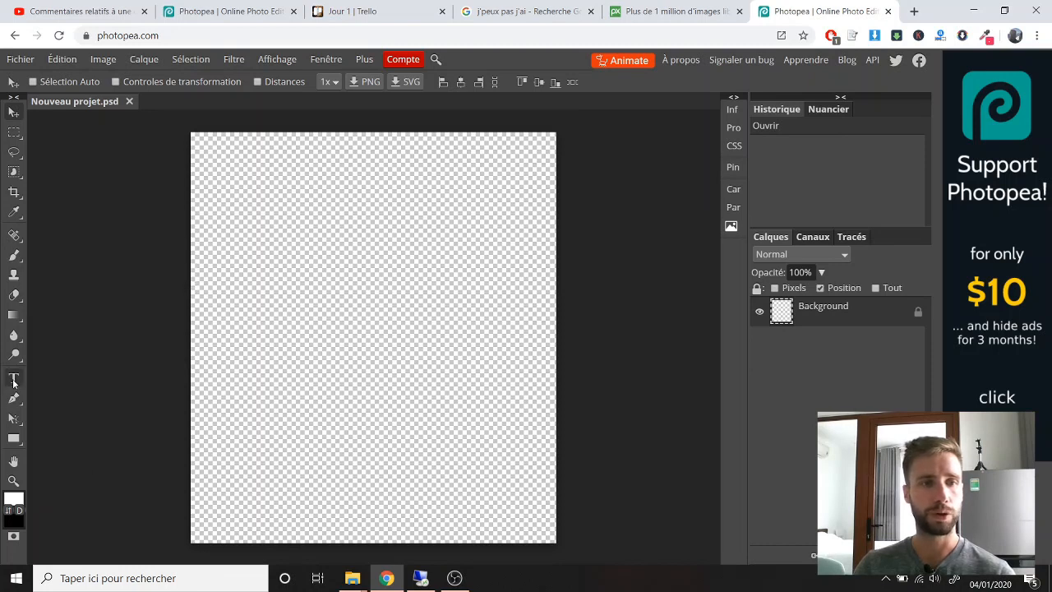
Add a text box across the upper half of the canvas reading "J'peux pas" at a font size of 800 px.
click(13, 380)
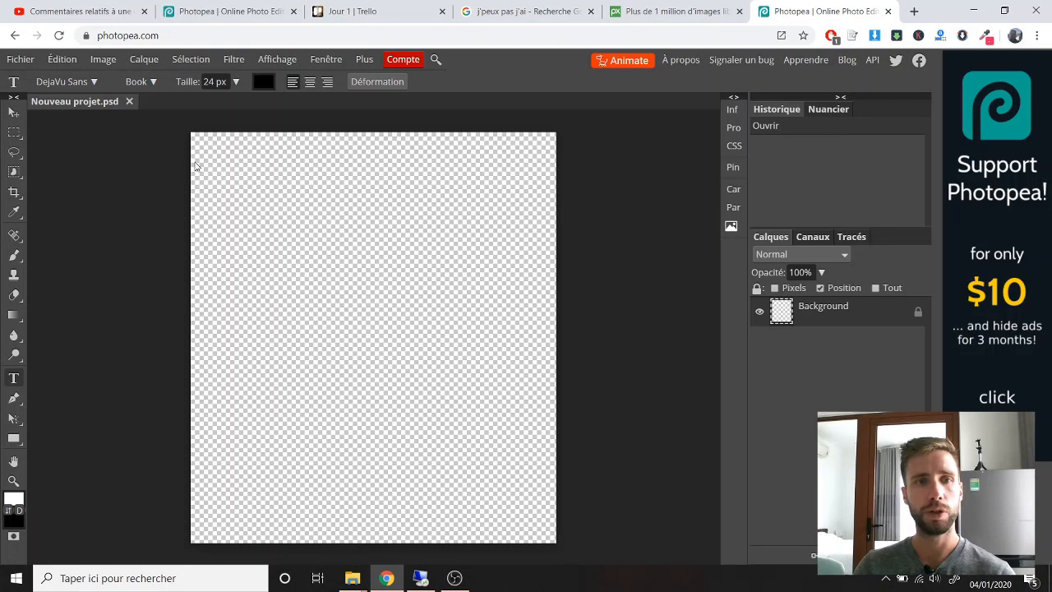
drag(195, 161, 546, 344)
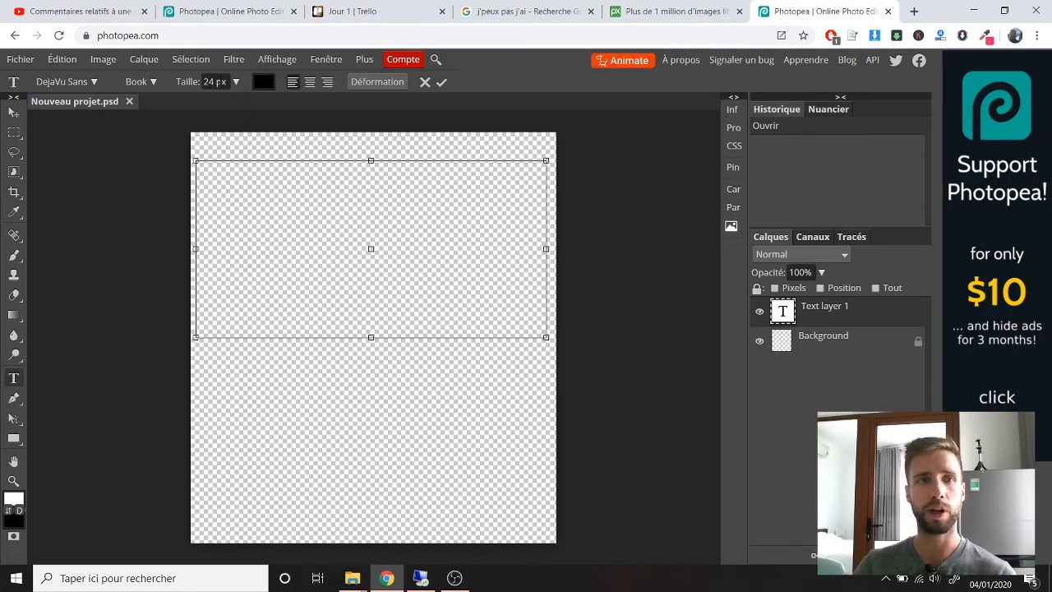
drag(214, 82, 196, 82)
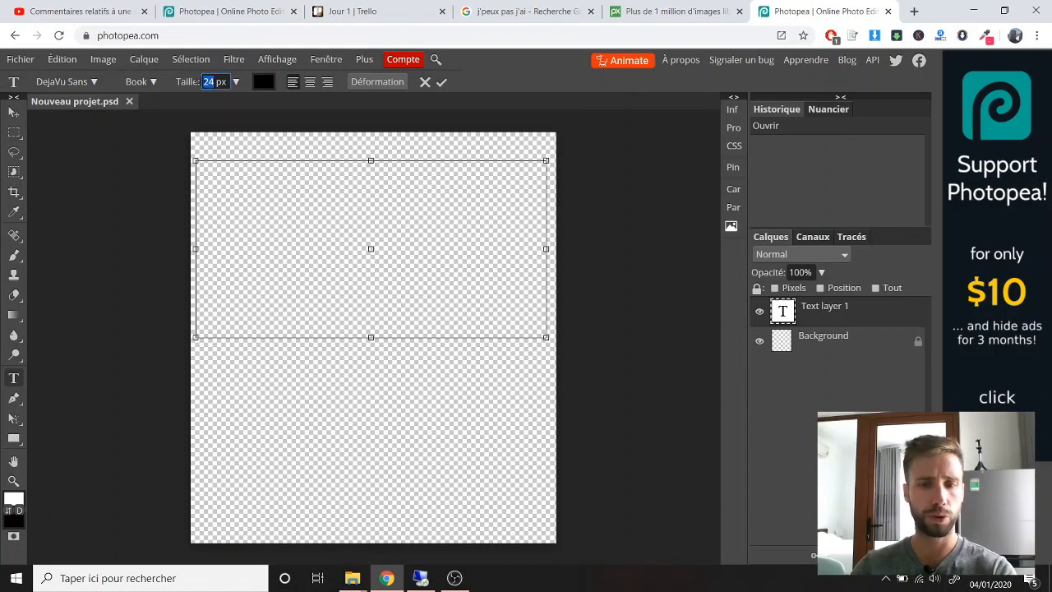
text(800)
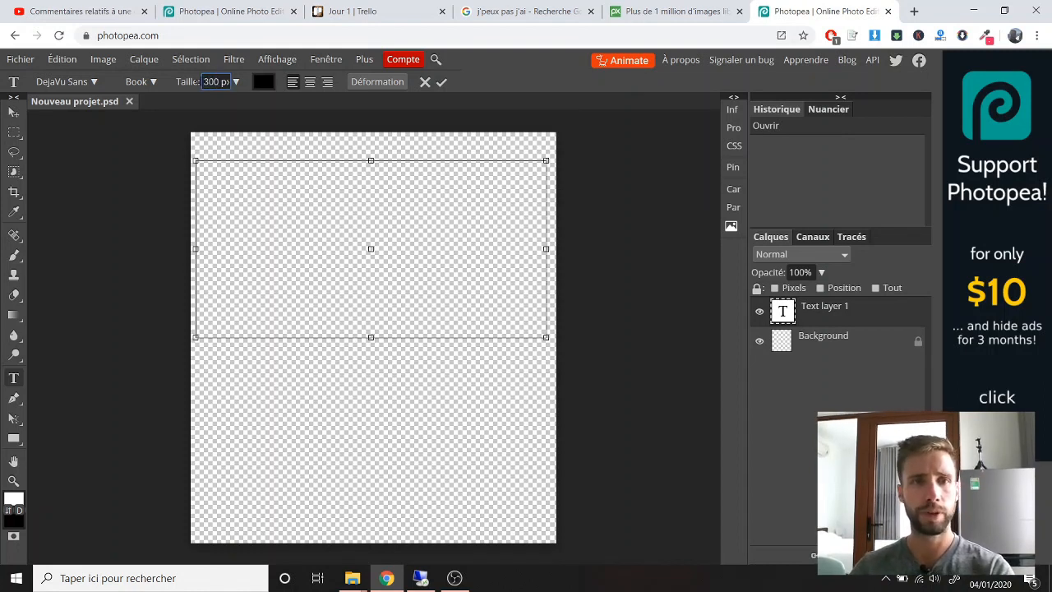
key(Return)
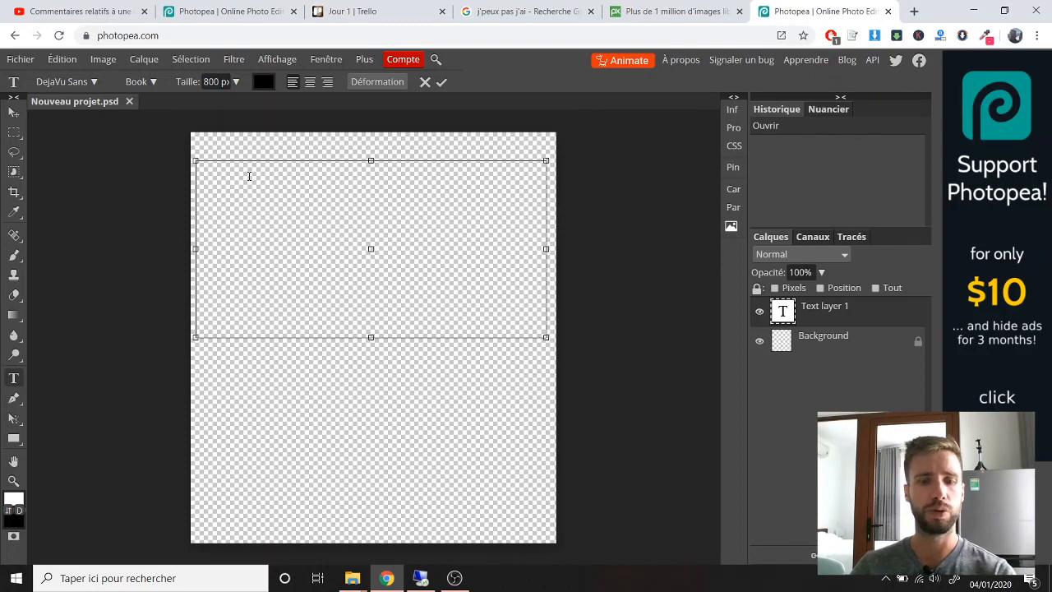
text(J)
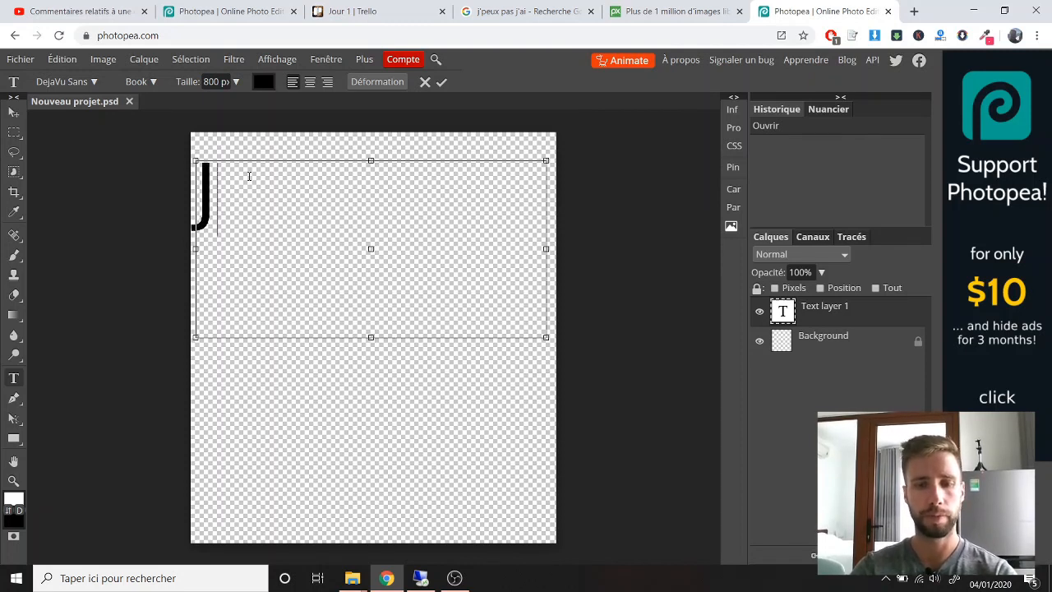
text('peux pas)
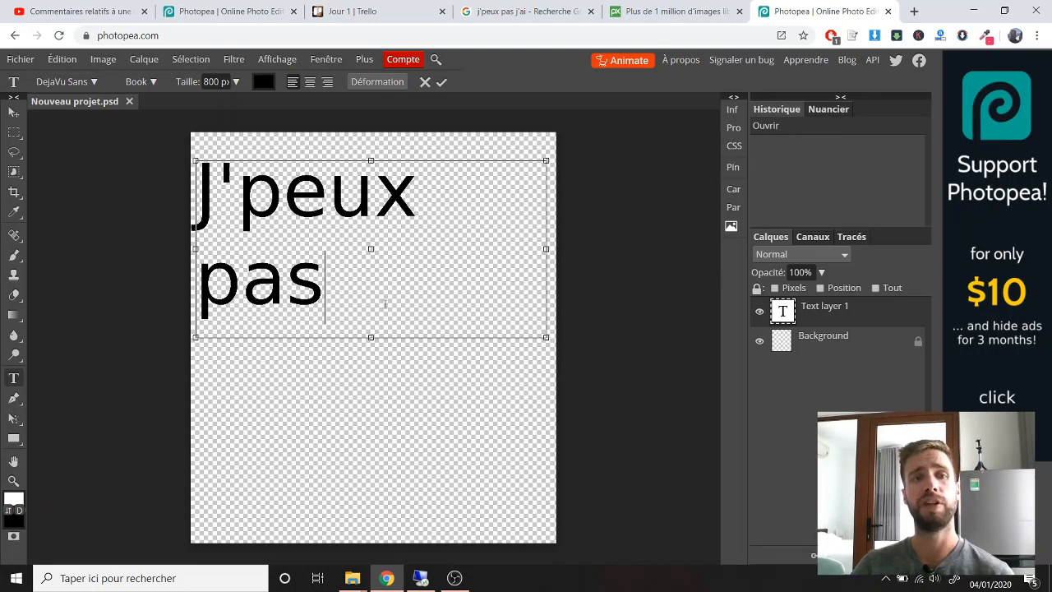
Change the font of the whole "J'peux pas" text to Cookie, finding it with the search term "coo".
drag(309, 233, 204, 183)
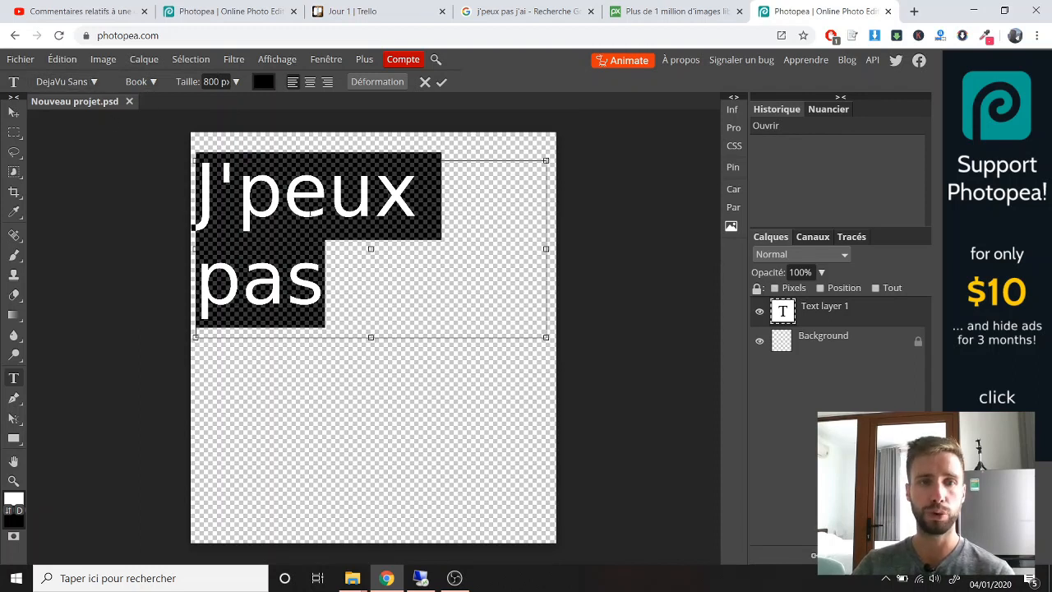
click(61, 85)
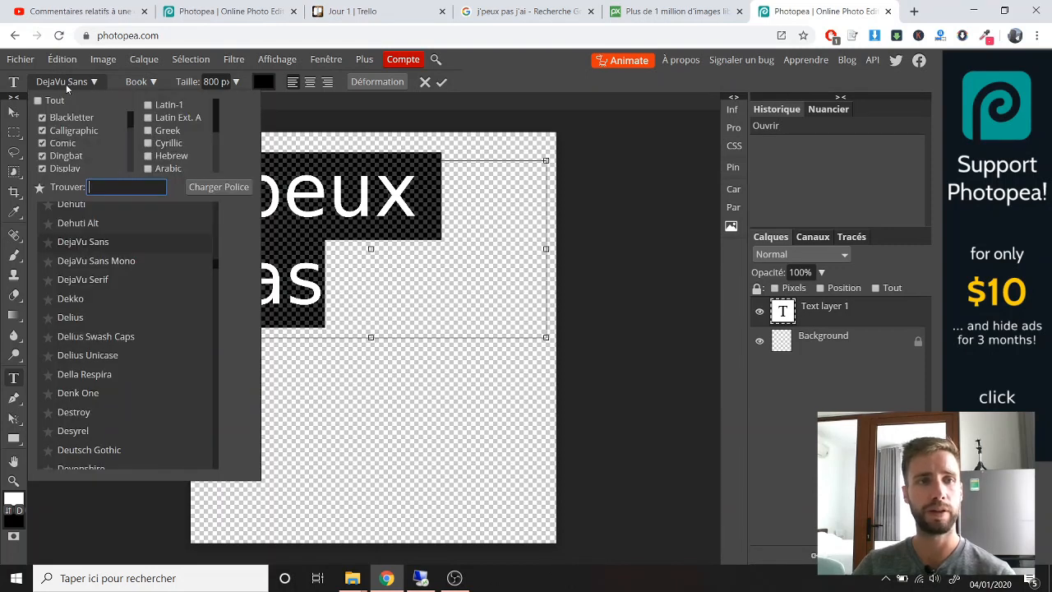
scroll(150, 272, down, 5)
scroll(152, 304, down, 3)
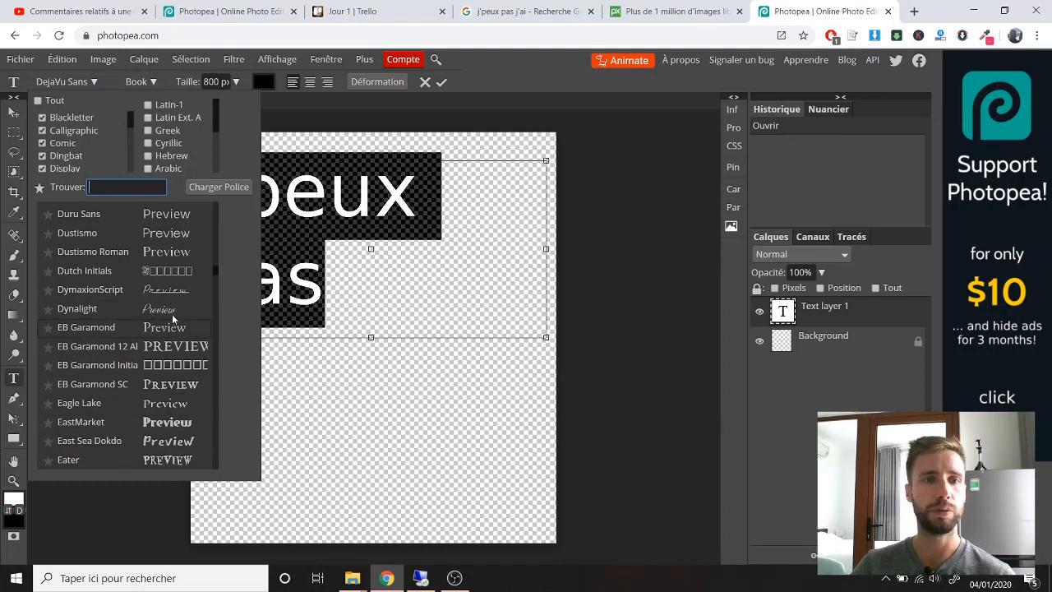
scroll(144, 255, up, 1)
text(coo)
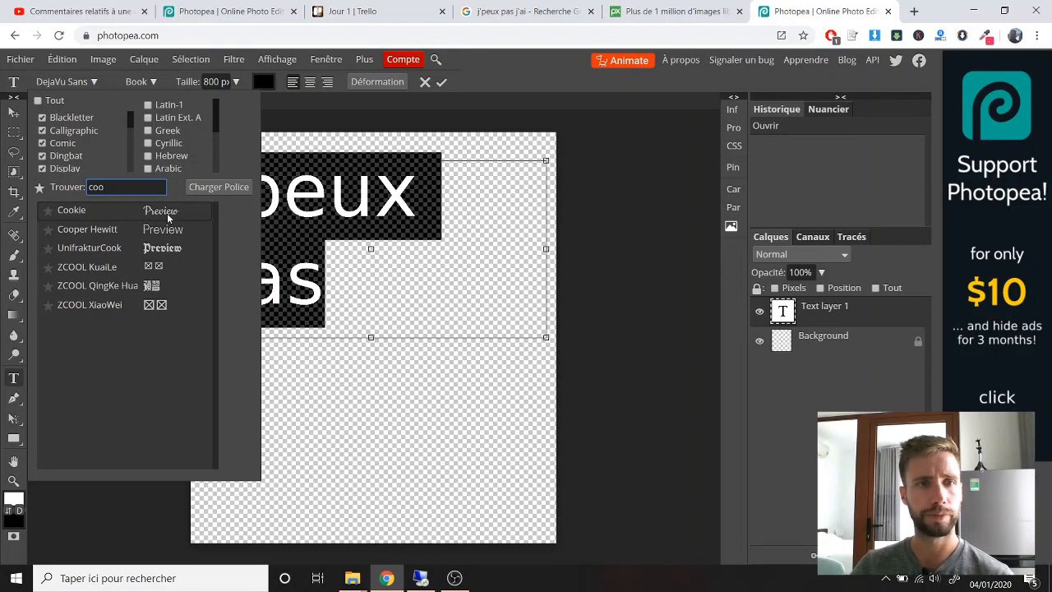
click(168, 215)
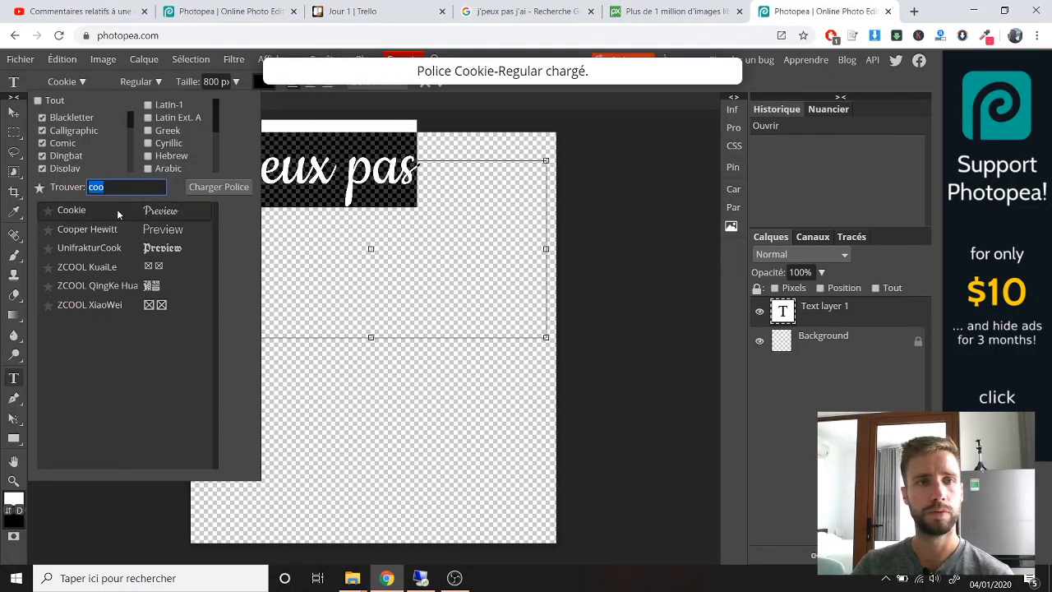
Set the font size of the "J'peux pas" text to 1200 px and commit the text edit.
drag(439, 185, 210, 172)
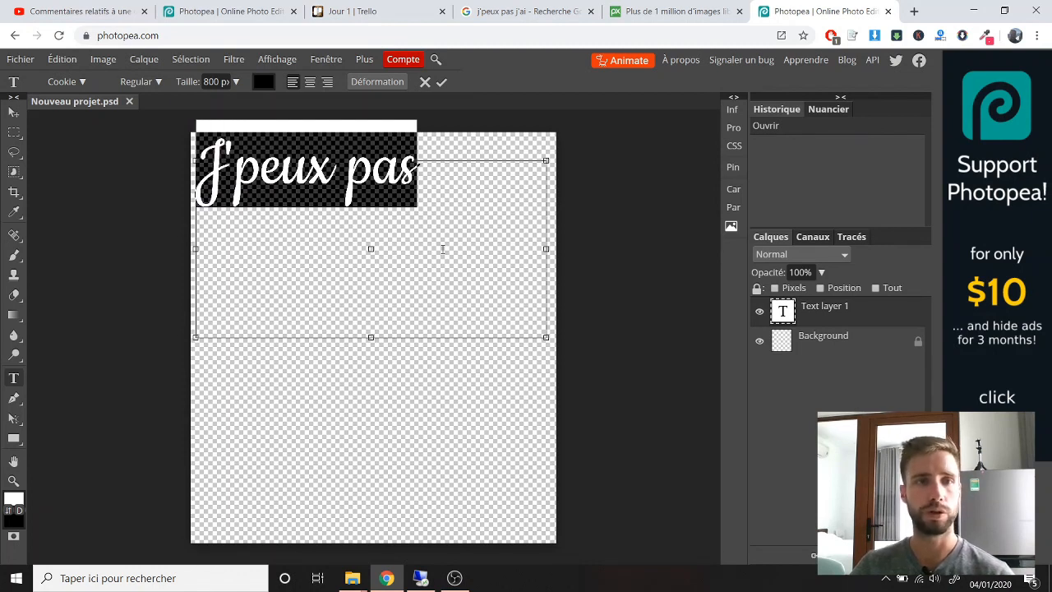
click(215, 81)
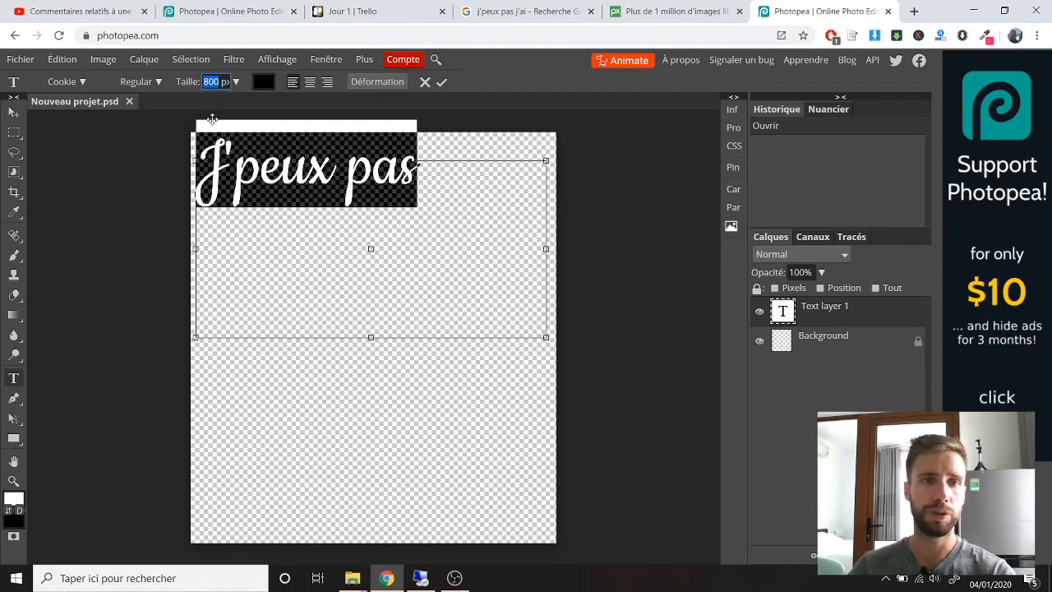
text(1100)
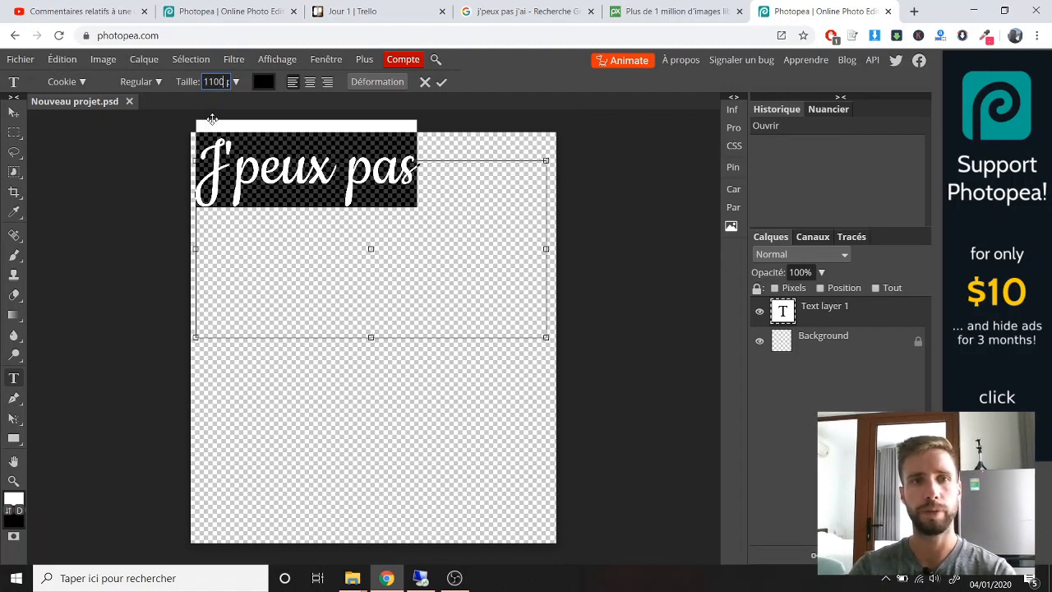
key(BackSpace)
key(BackSpace)
key(BackSpace)
text(200)
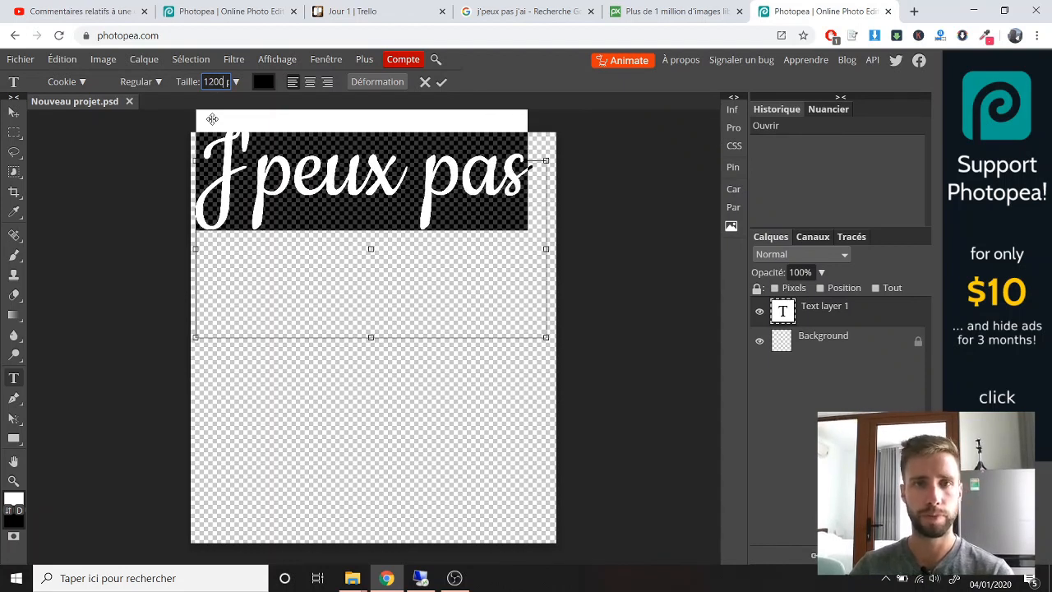
click(442, 82)
Move the "J'peux pas" text down and slightly right so it sits fully inside the upper part of the canvas, roughly centred.
click(13, 112)
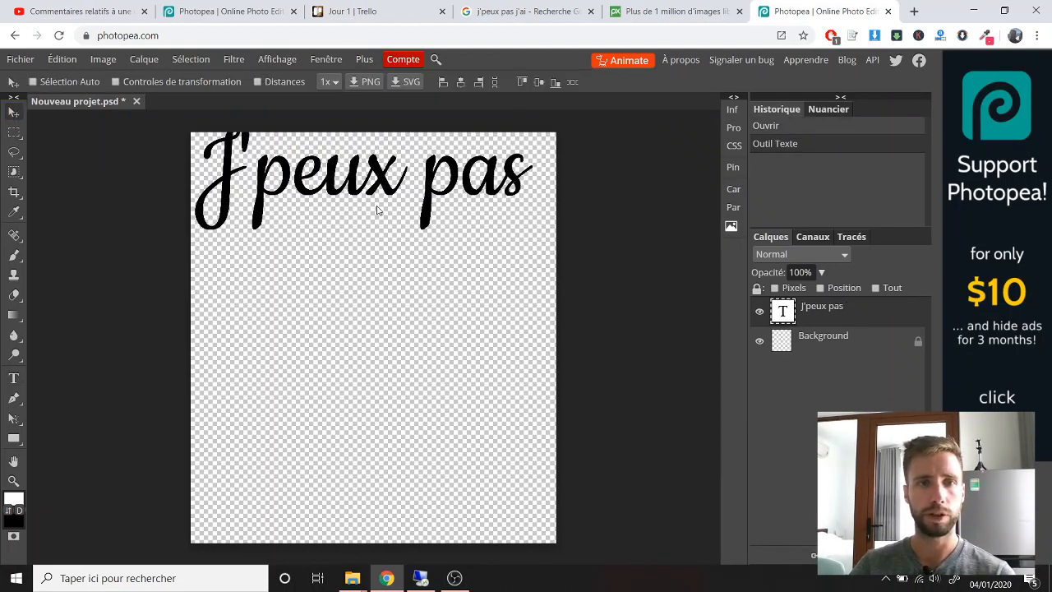
drag(392, 179, 394, 205)
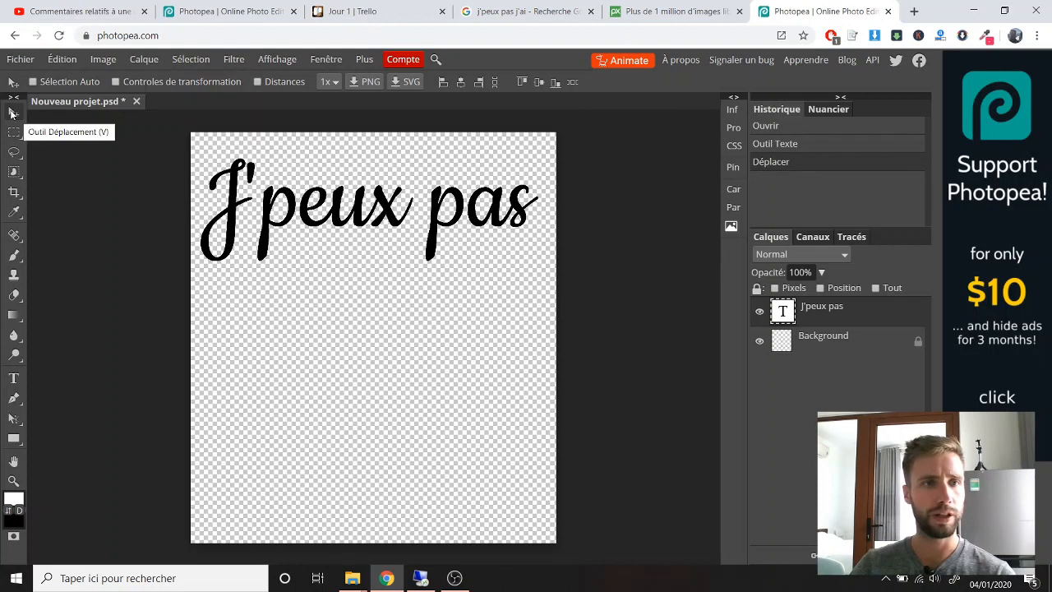
mouse_move(344, 206)
mouse_down()
mouse_move(354, 204)
mouse_move(333, 204)
mouse_move(356, 204)
mouse_move(349, 212)
mouse_up()
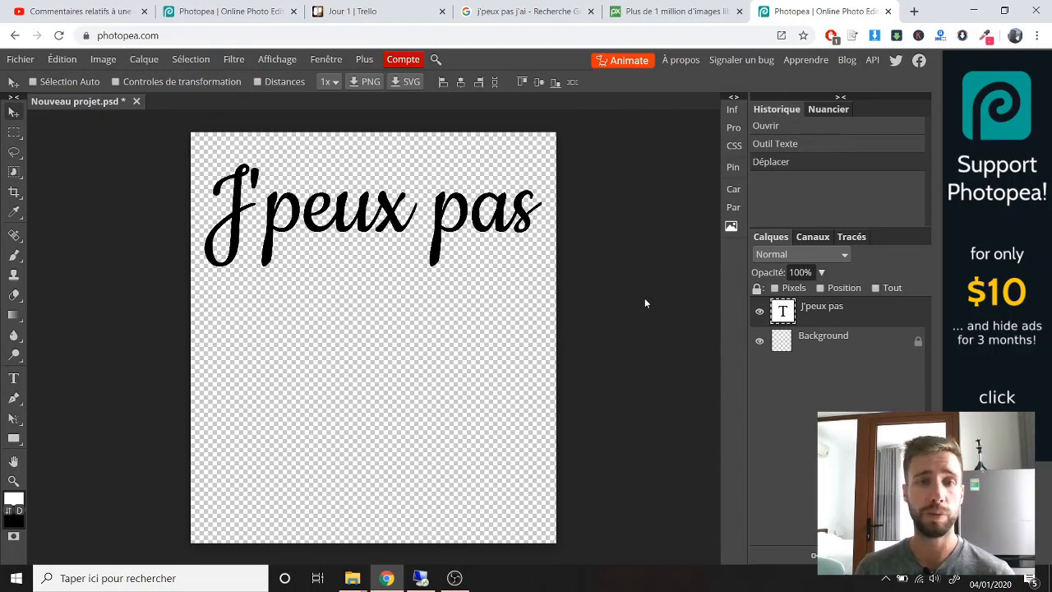
Switch to Pixabay, search for "peche" and restrict the results to vector images.
click(653, 6)
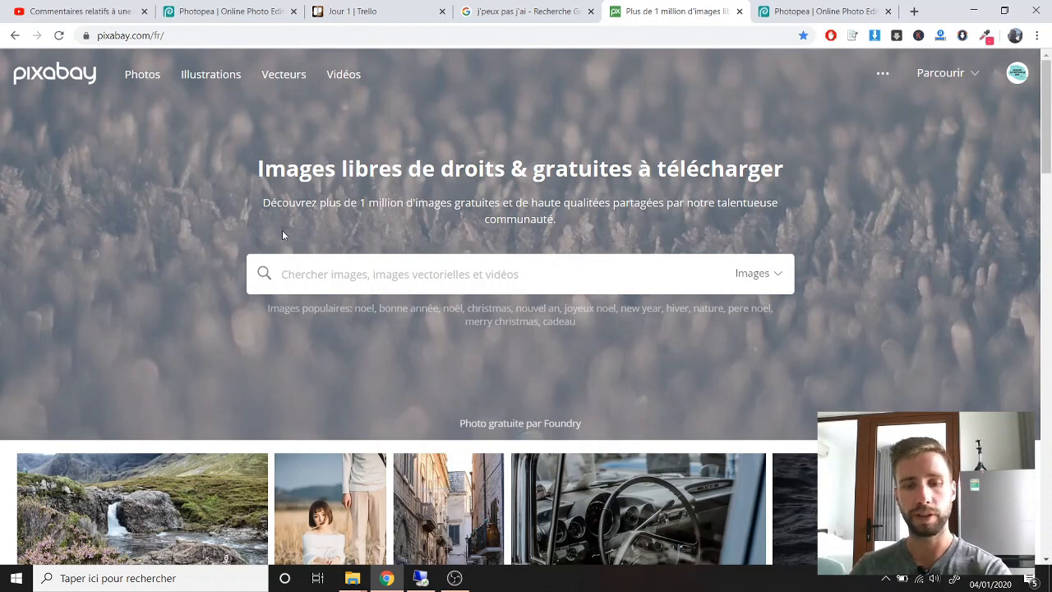
text(peche)
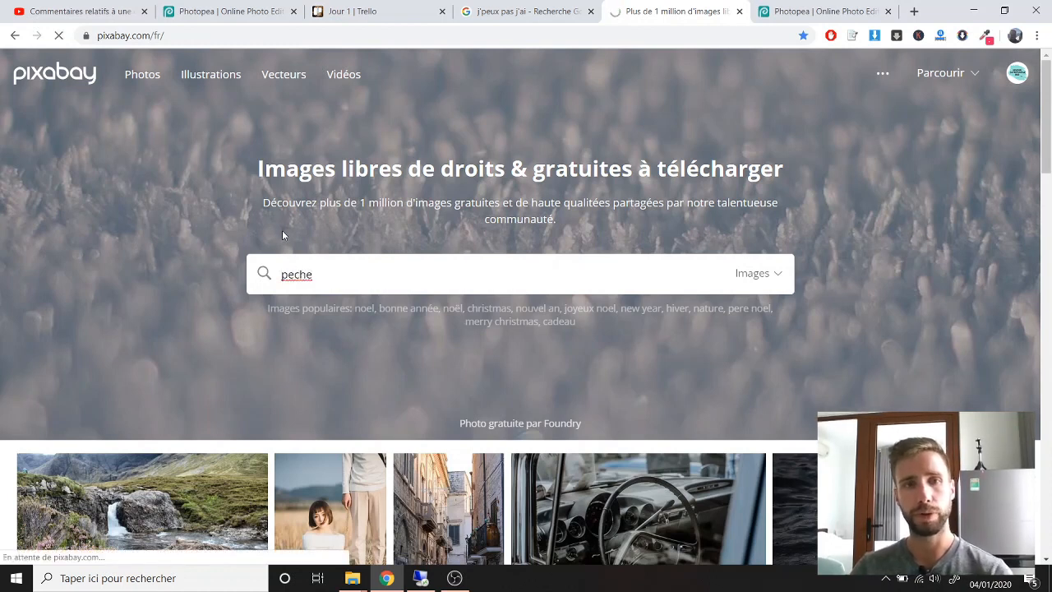
key(Return)
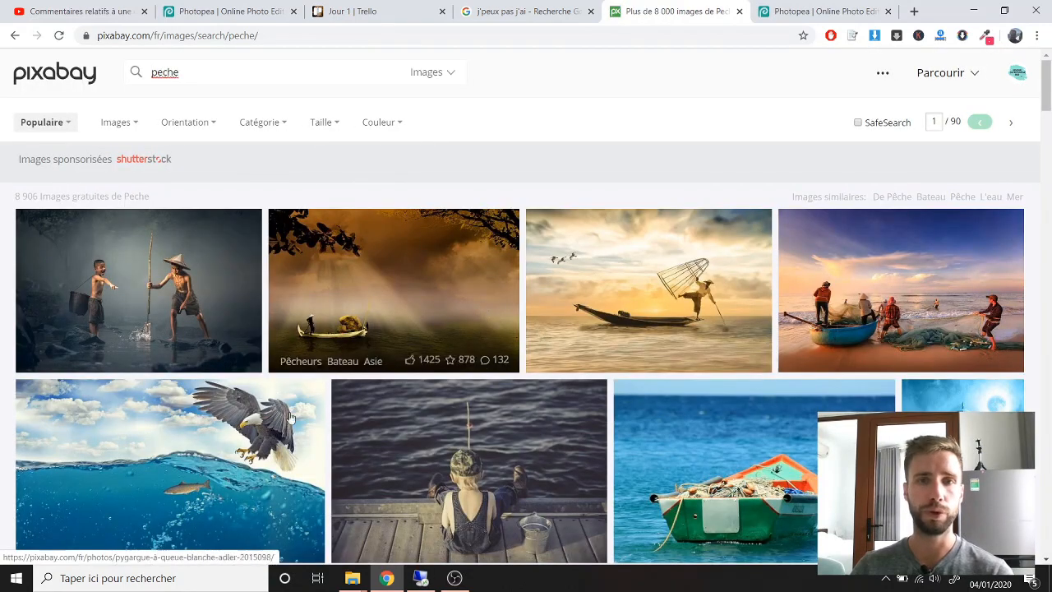
scroll(500, 425, down, 4)
scroll(500, 425, up, 4)
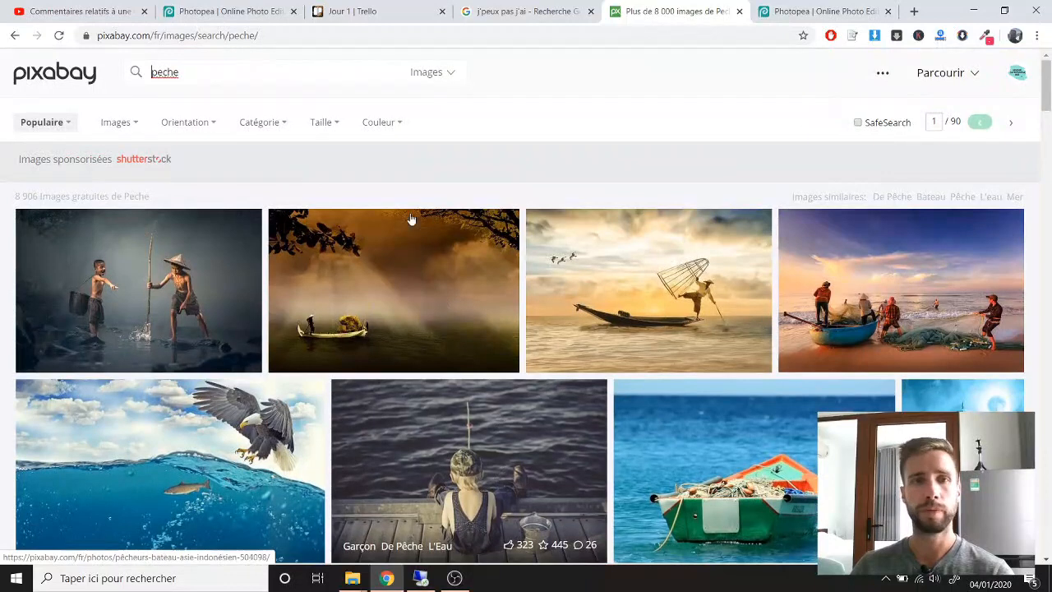
click(450, 72)
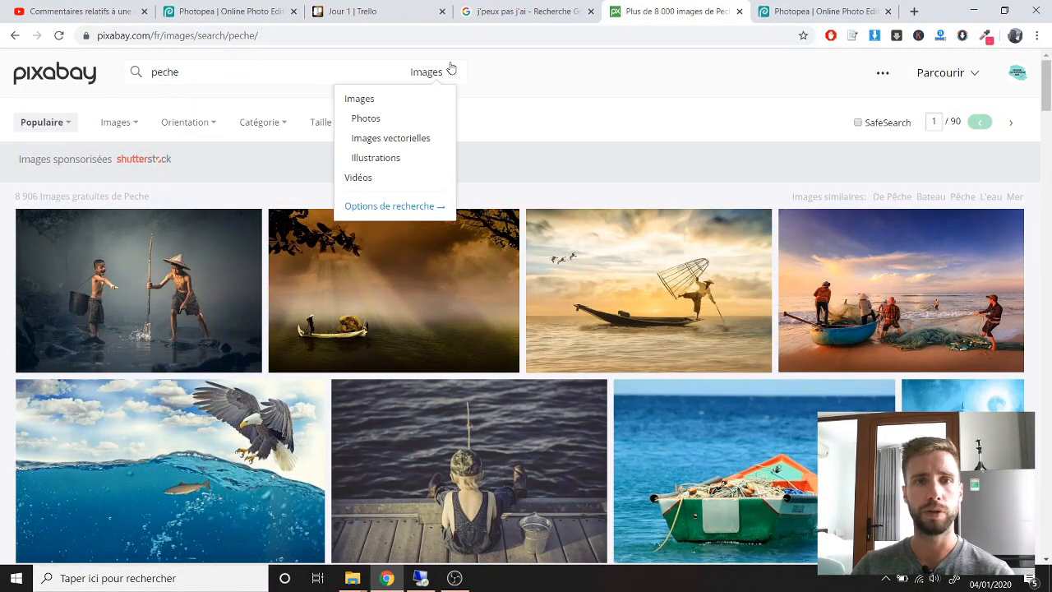
click(389, 140)
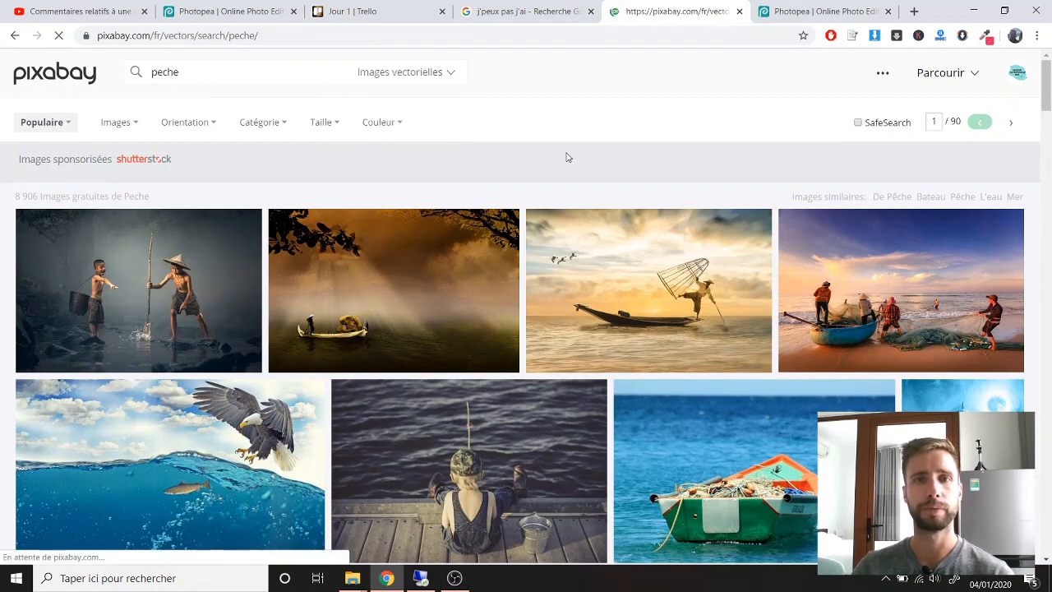
Look through the vector results for a fishing illustration that suits the T-shirt design.
scroll(403, 277, down, 5)
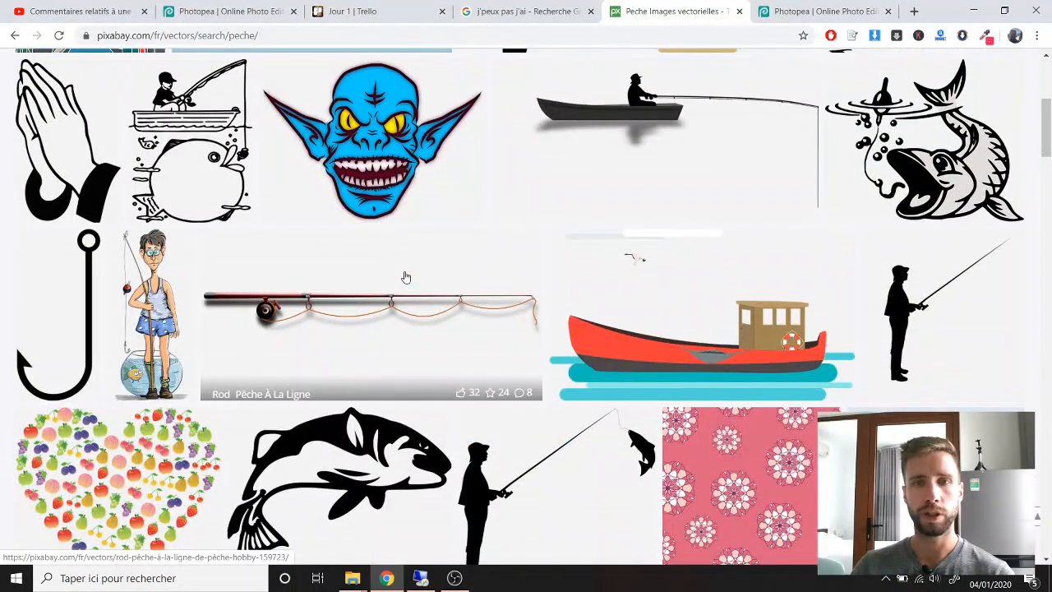
scroll(403, 277, down, 1)
scroll(404, 277, up, 2)
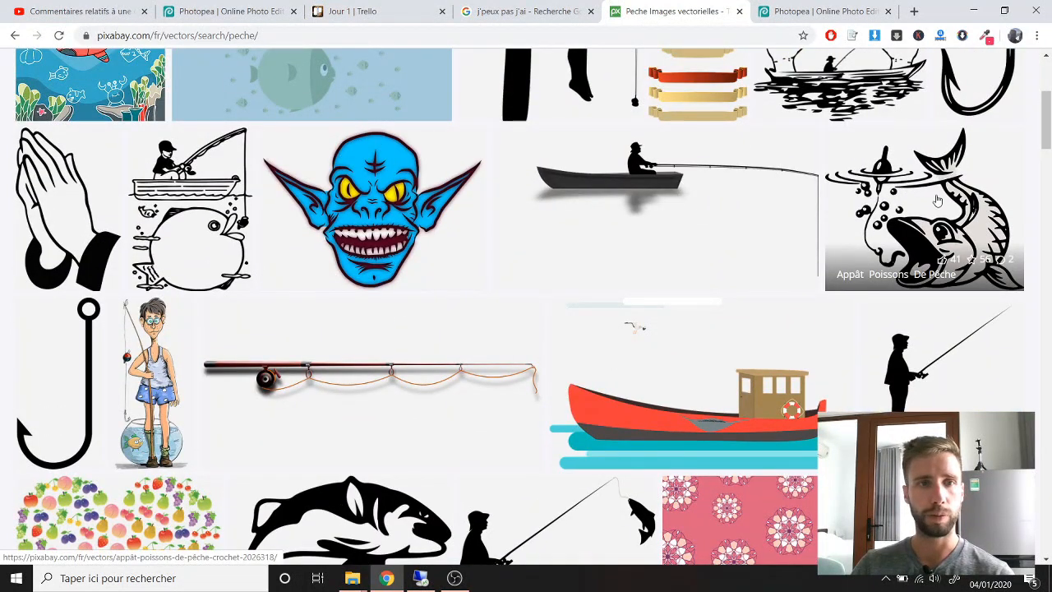
scroll(669, 254, down, 7)
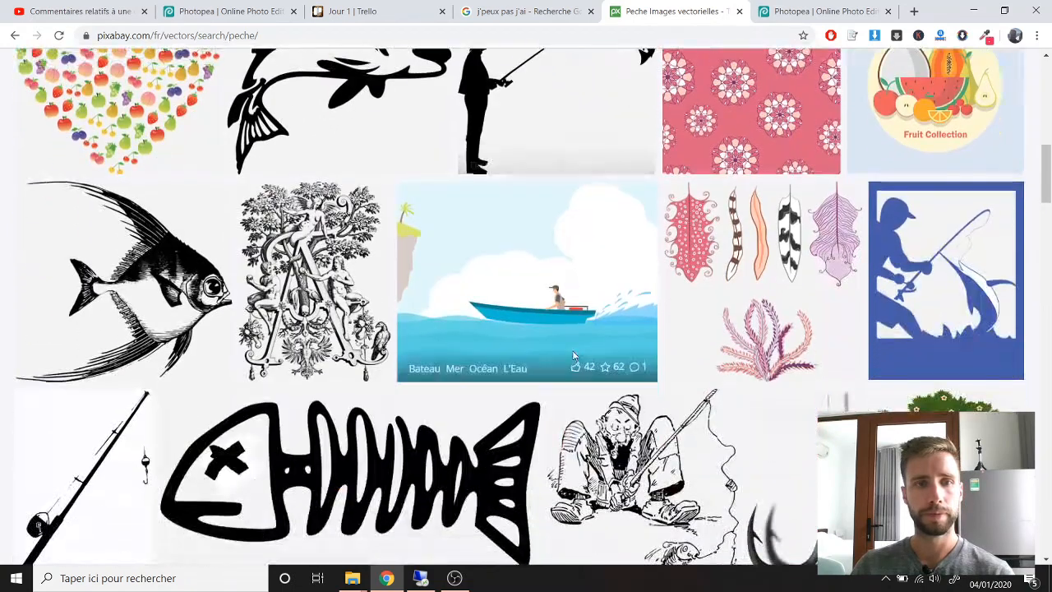
scroll(574, 355, down, 9)
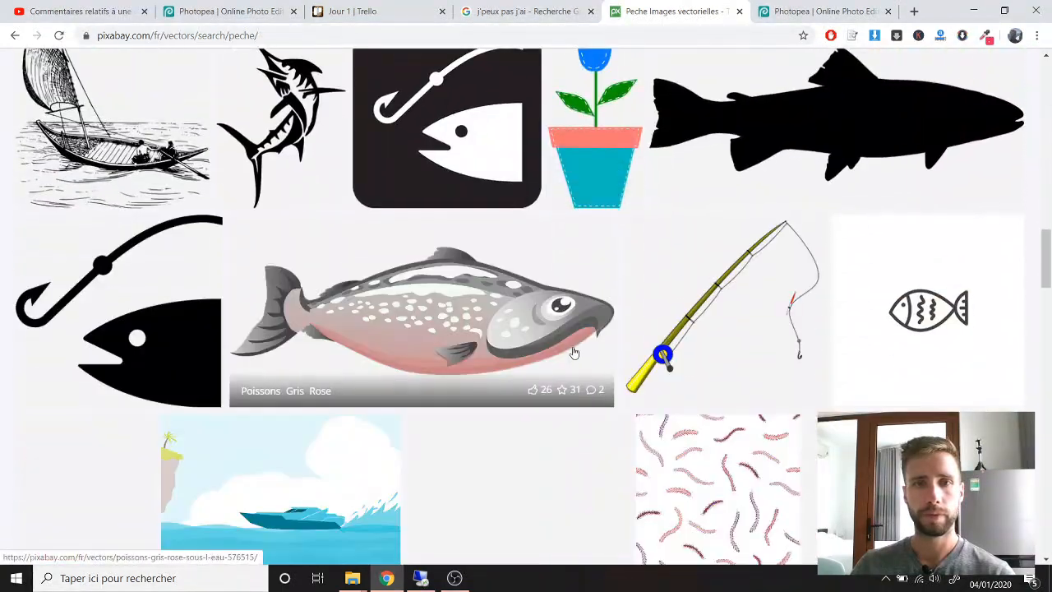
scroll(574, 352, down, 5)
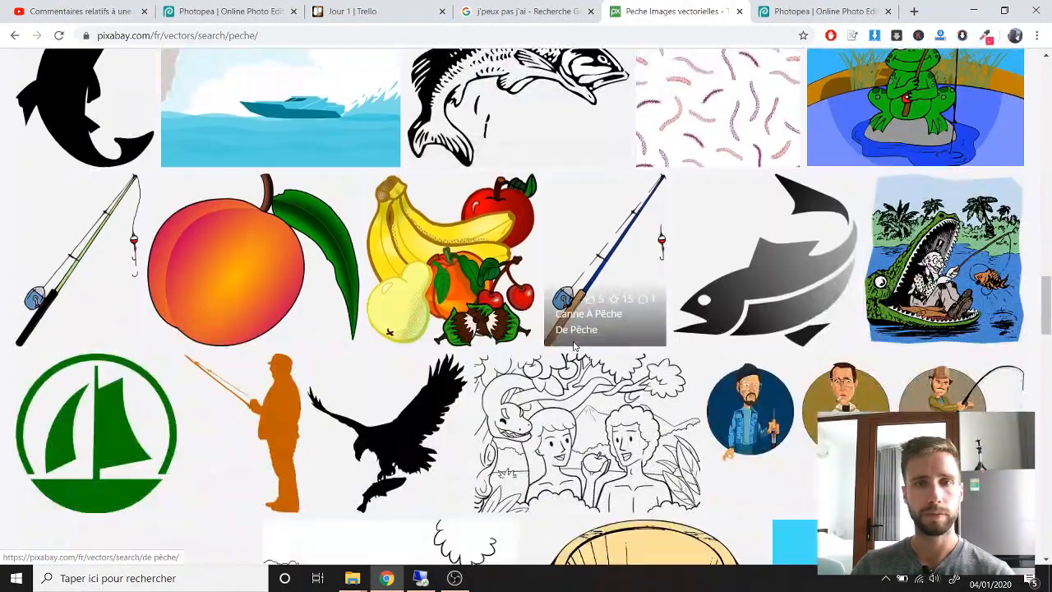
scroll(574, 347, up, 2)
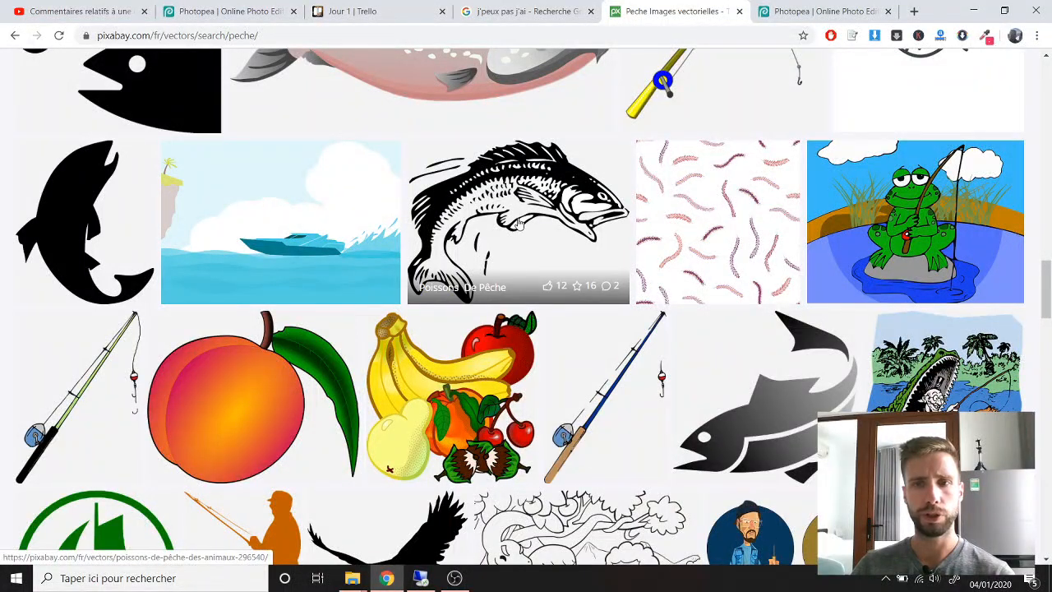
scroll(509, 267, down, 9)
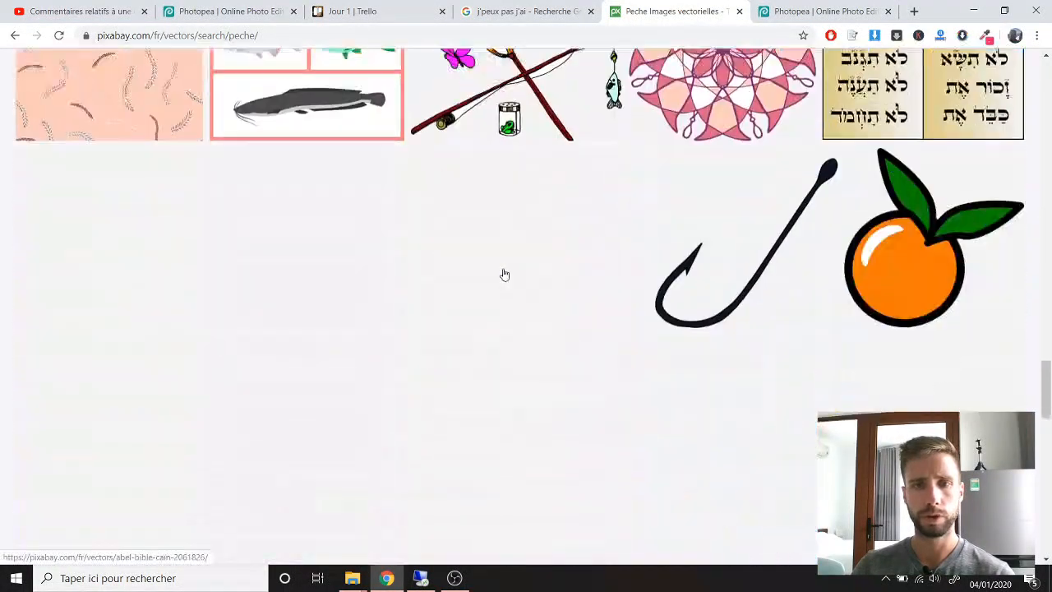
scroll(505, 274, down, 6)
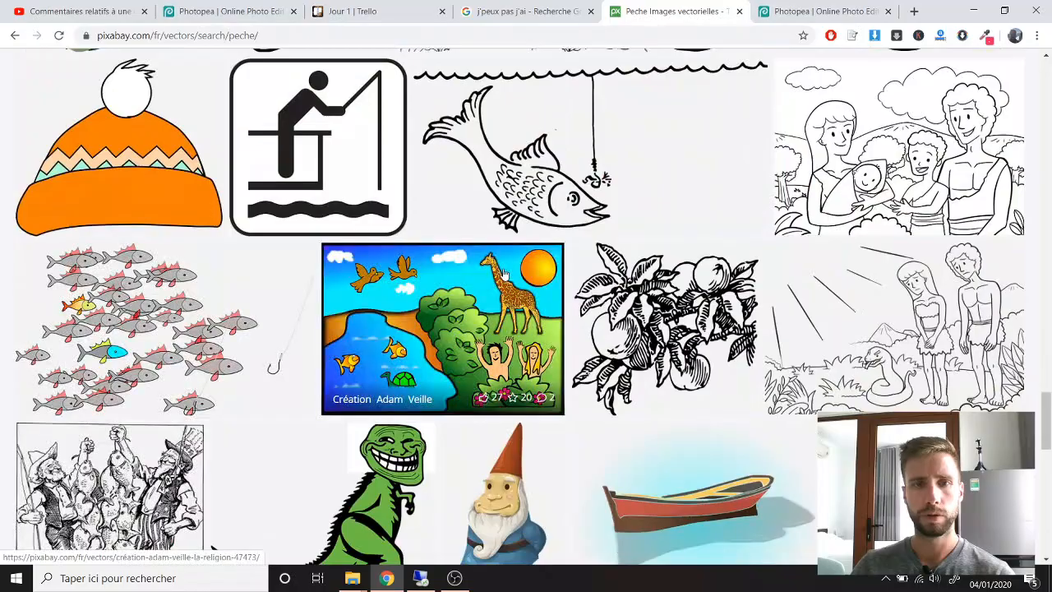
scroll(504, 273, down, 15)
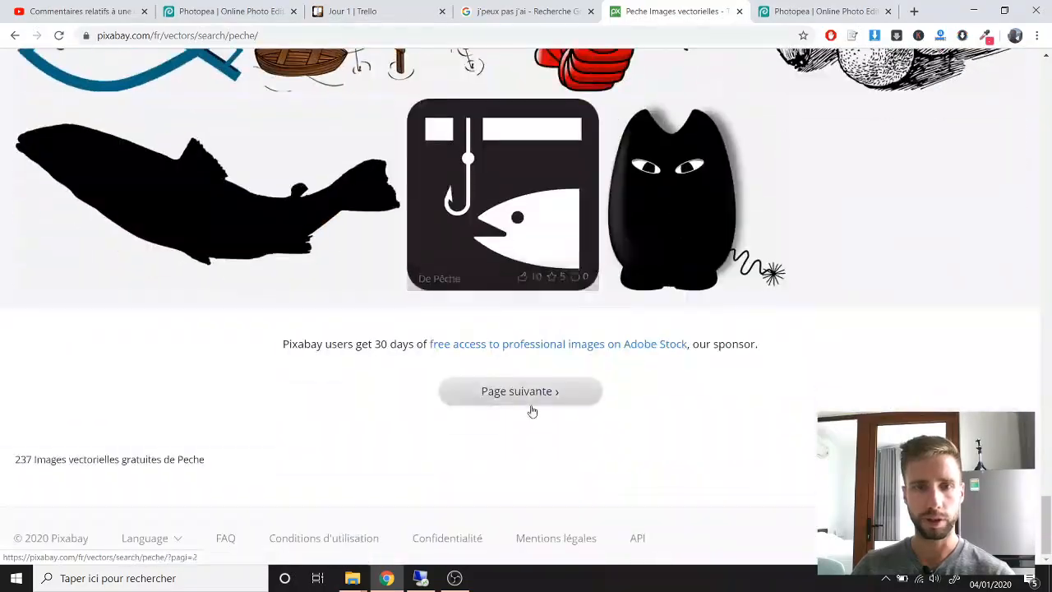
scroll(532, 411, up, 20)
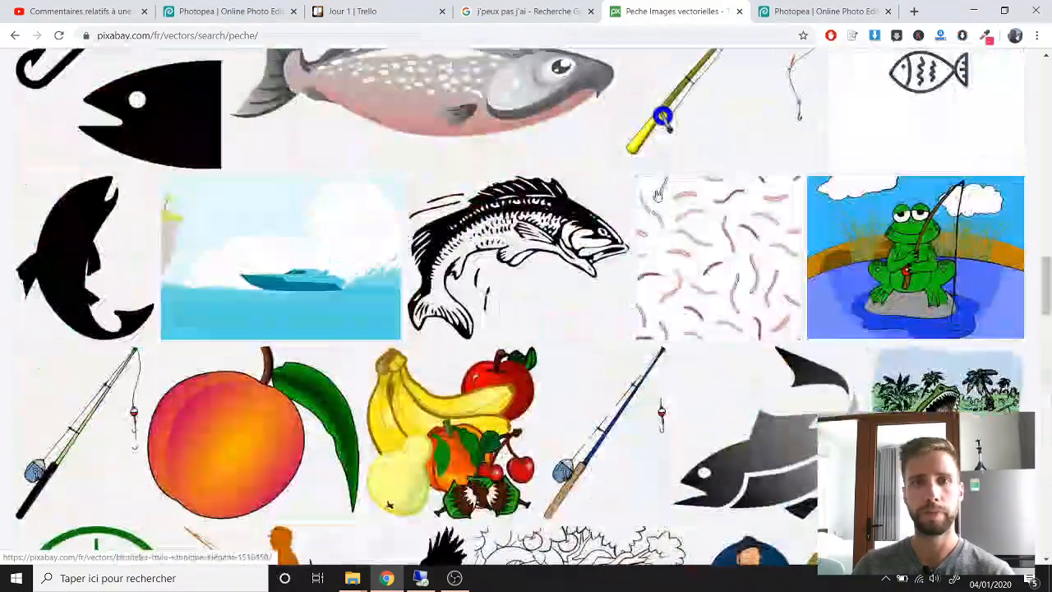
scroll(658, 195, up, 10)
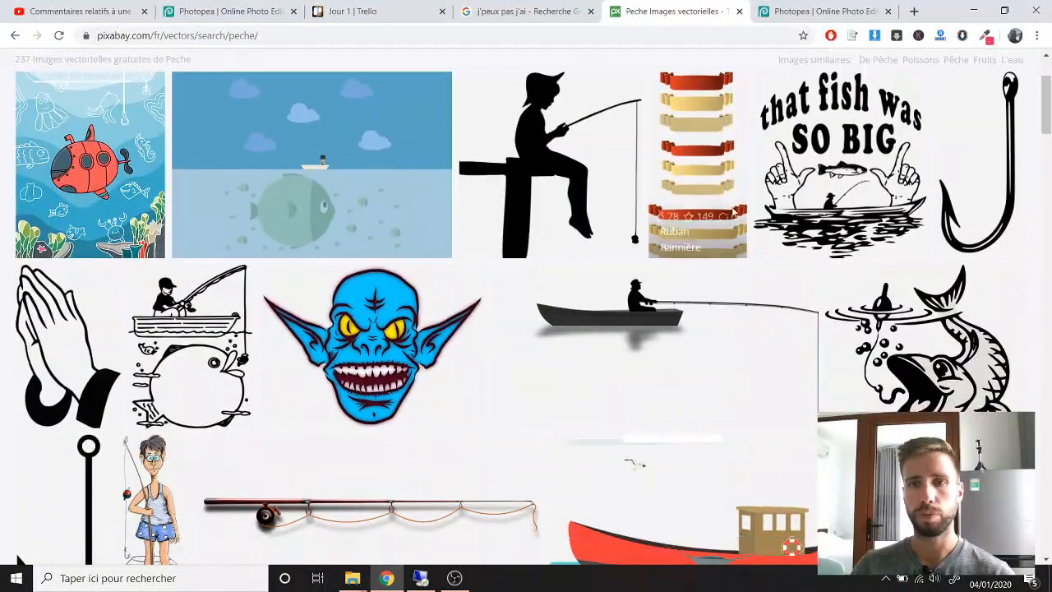
Open the black-and-white illustration of a fish chasing a baited hook and download it as a 1920×1564 PNG.
click(931, 355)
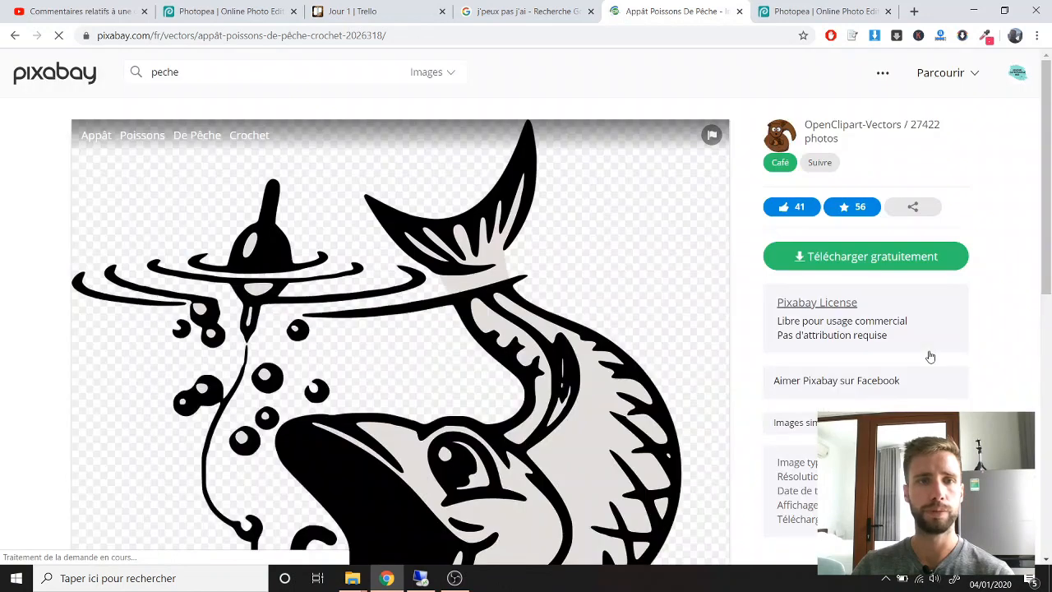
click(820, 258)
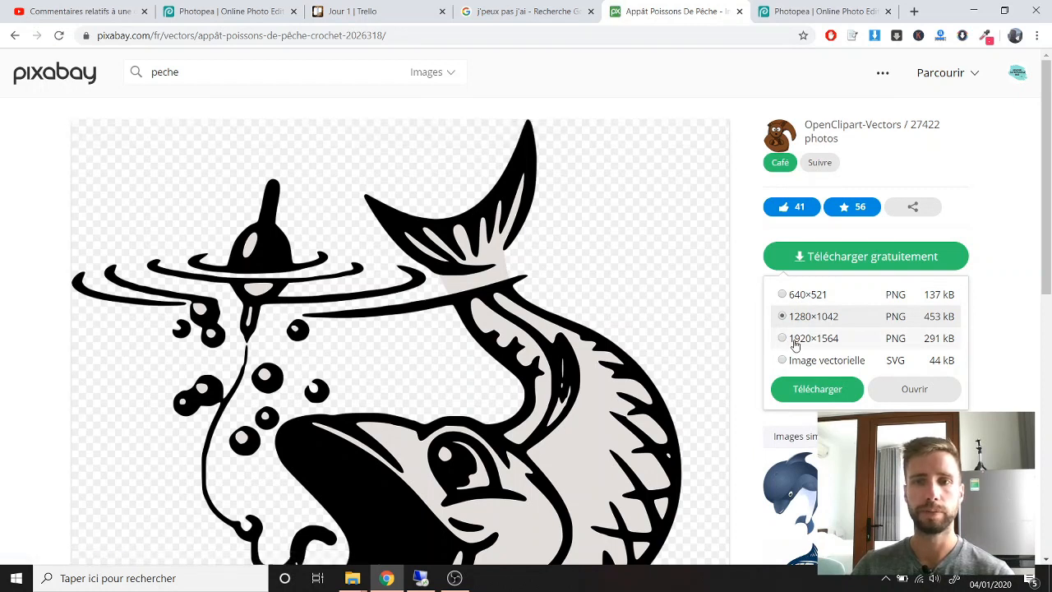
click(795, 340)
click(814, 389)
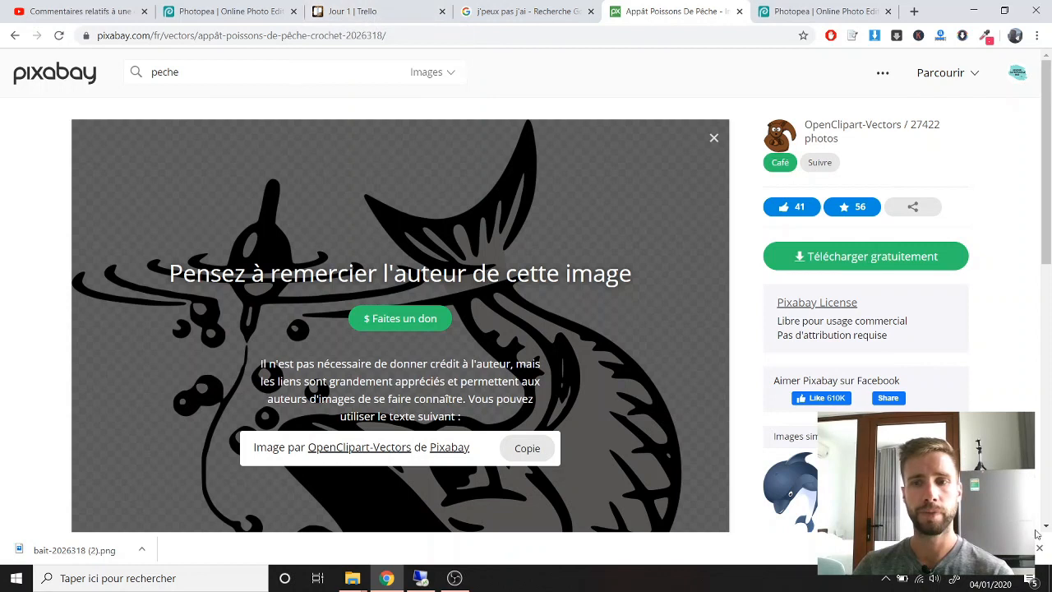
Return to the Photopea project, place bait-2026318 (2).png from Downloads as a new layer and move it below the "J'peux pas" text.
key(ctrl+Tab)
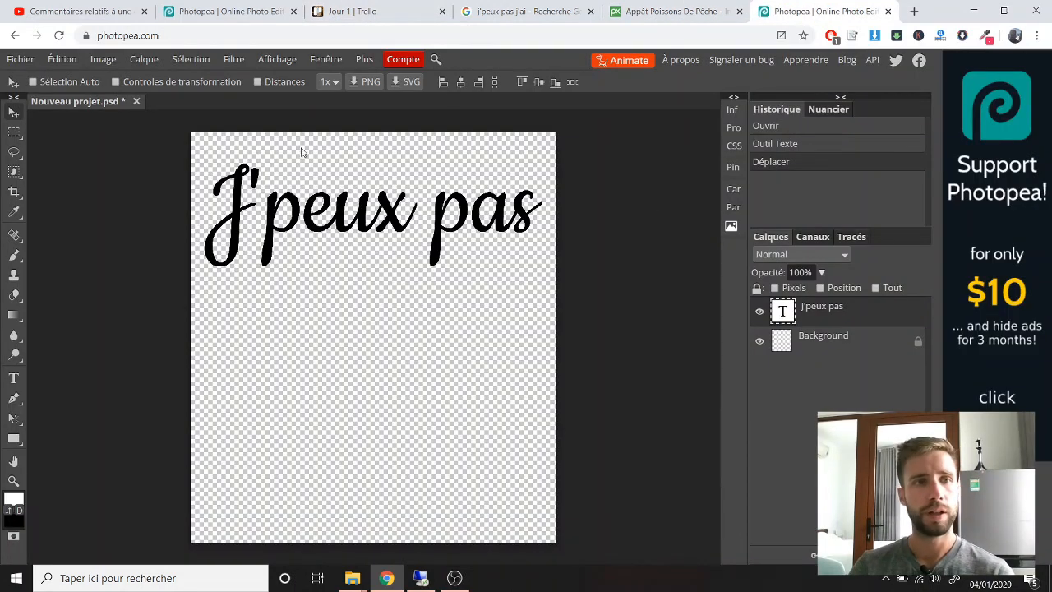
click(18, 61)
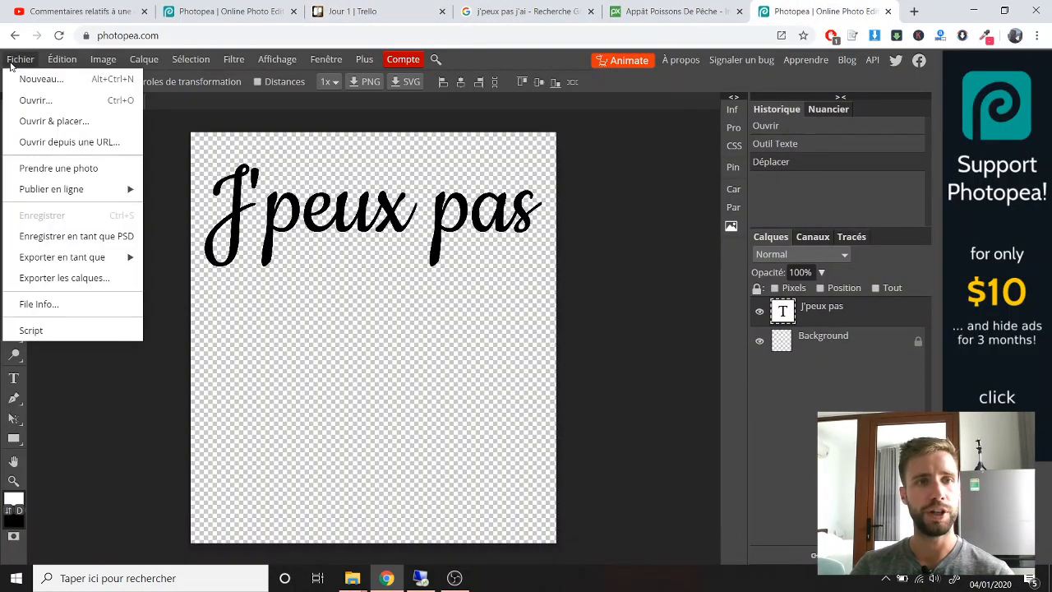
click(64, 123)
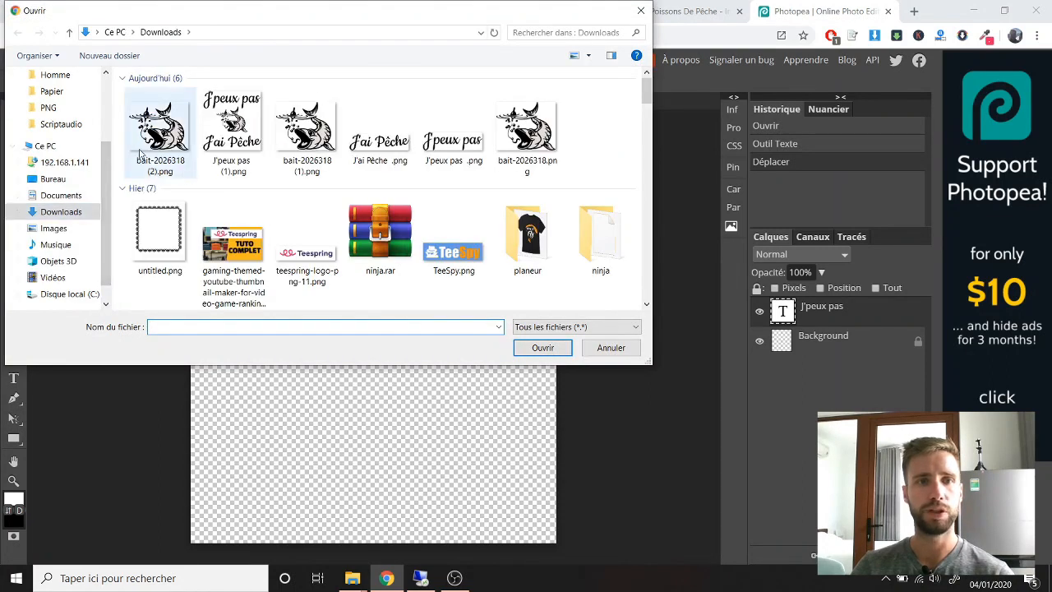
click(161, 131)
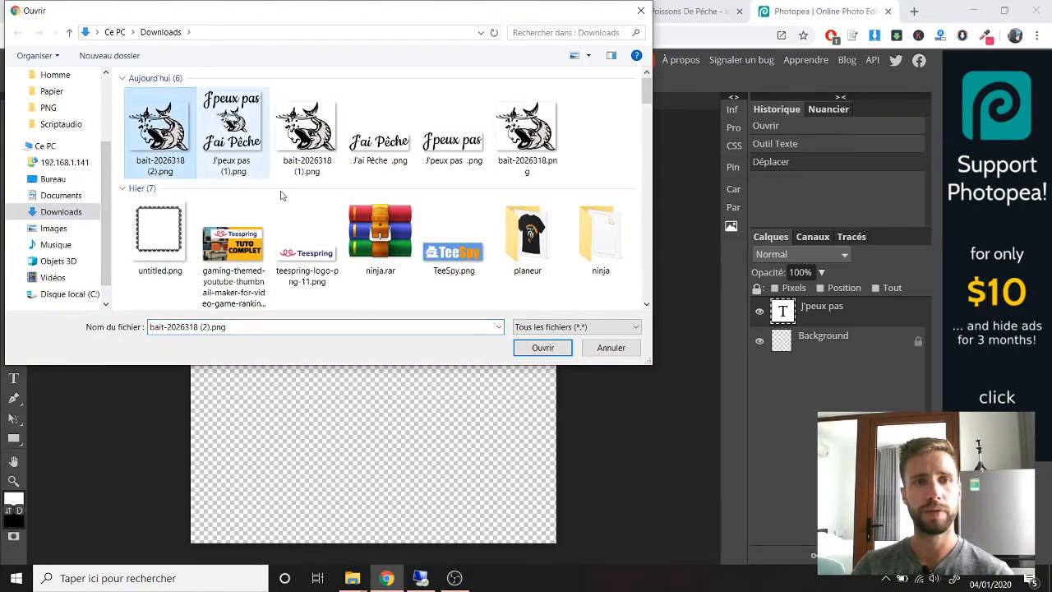
click(543, 348)
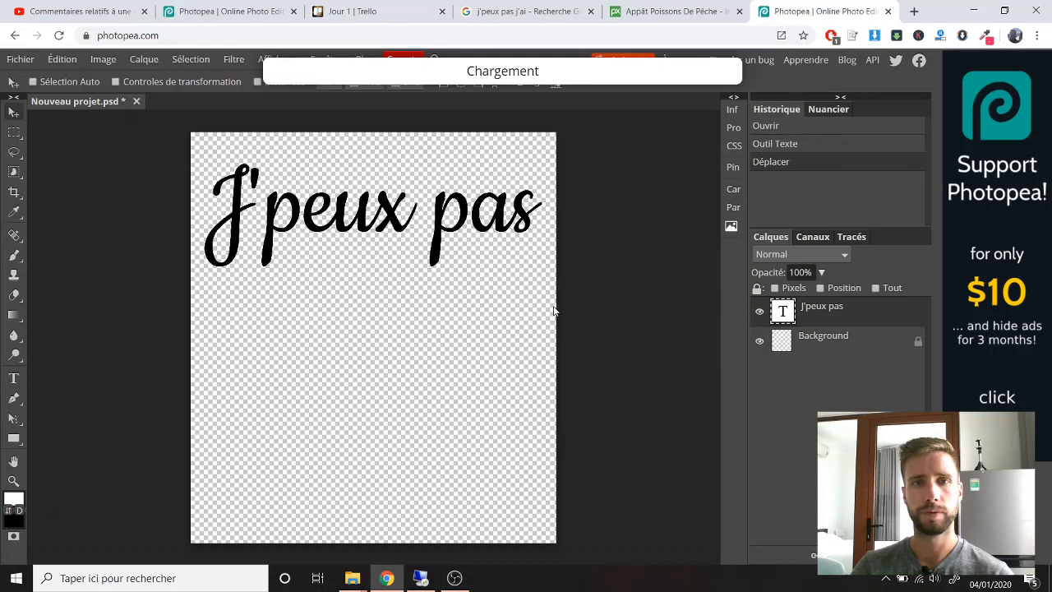
drag(321, 236, 396, 368)
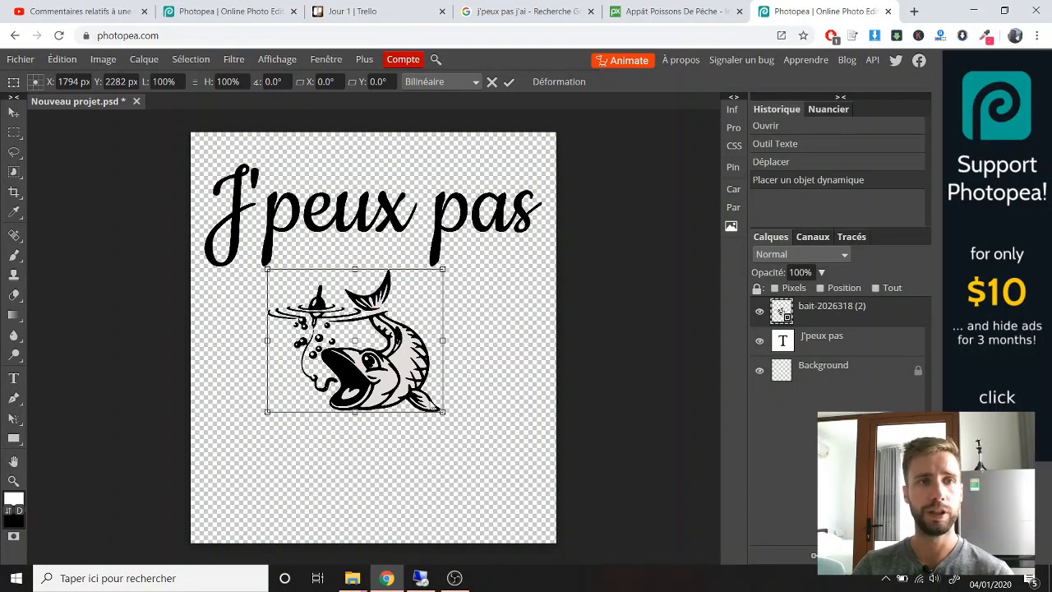
Scale the fish illustration proportionally to 117%, centre it horizontally on the canvas just below the "J'peux pas" text and apply the transform.
drag(444, 412, 531, 467)
mouse_move(543, 433)
mouse_down()
mouse_move(529, 404)
mouse_move(515, 429)
mouse_move(524, 406)
mouse_move(535, 437)
mouse_up()
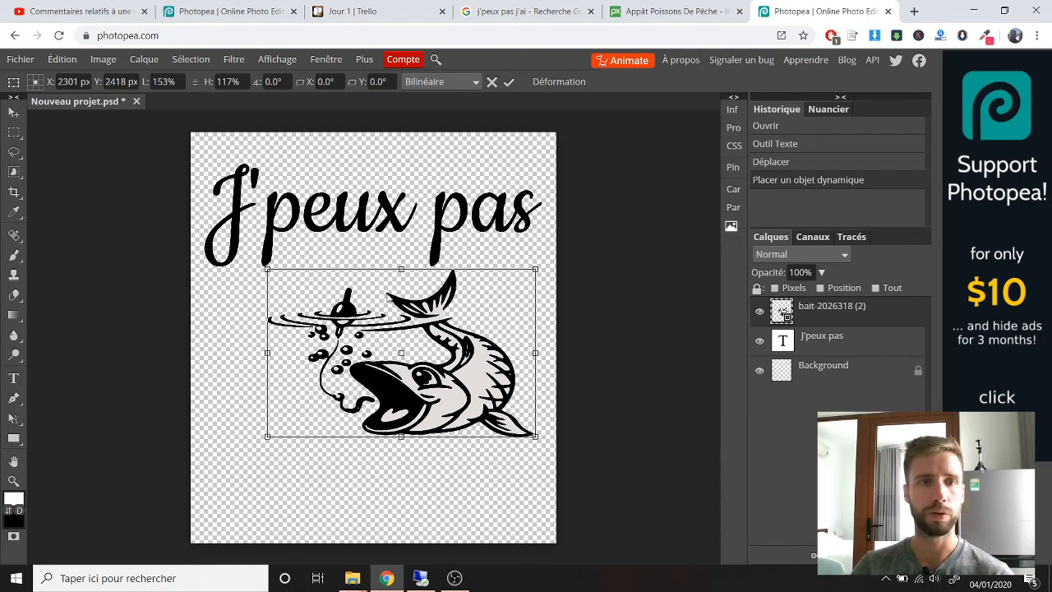
click(194, 82)
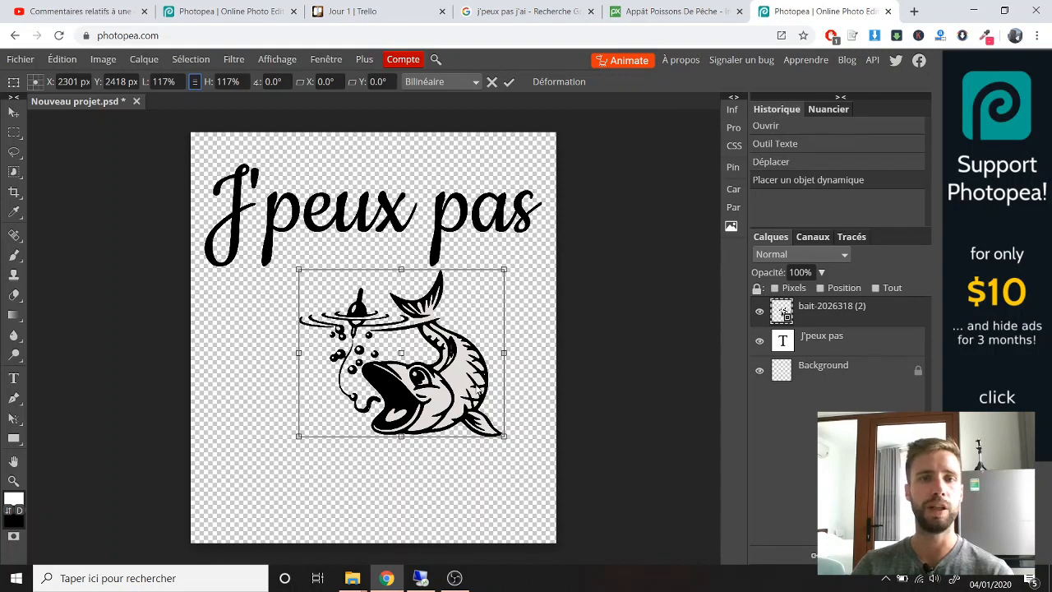
drag(470, 382, 443, 366)
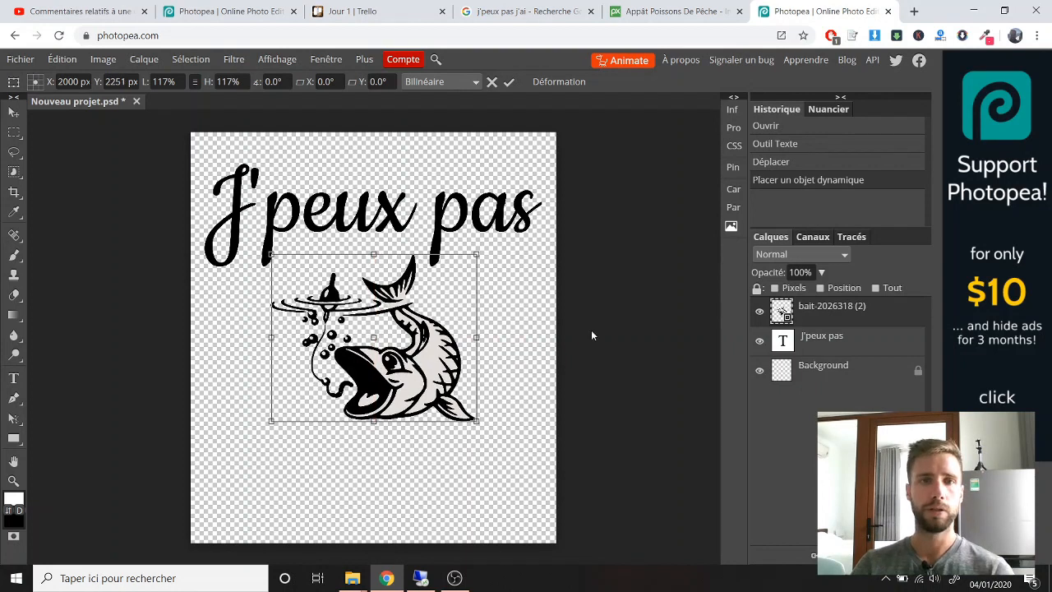
click(509, 83)
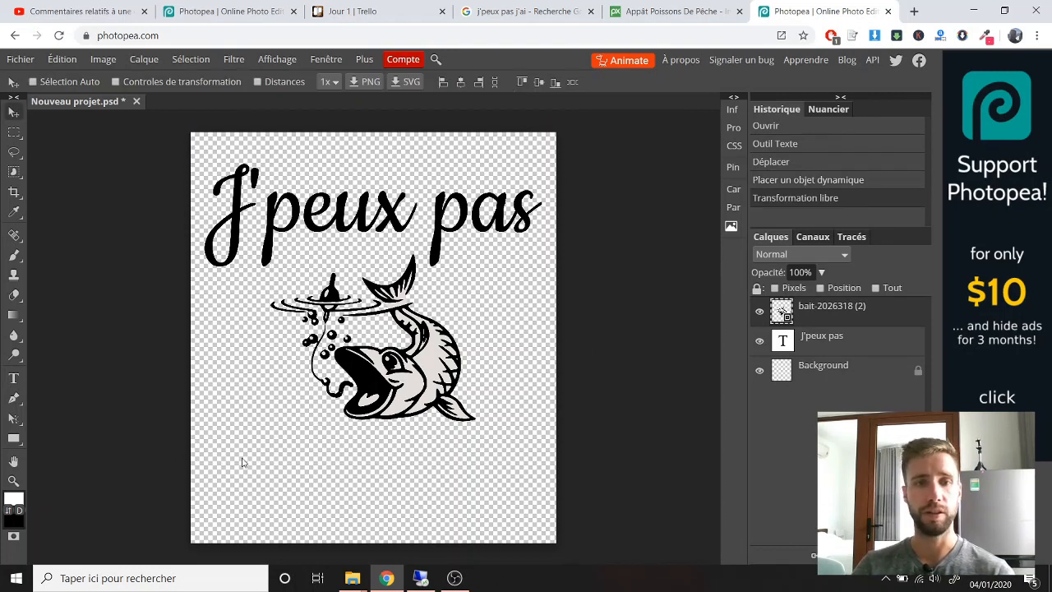
Duplicate the "J'peux pas" text layer and move the copy straight down below the fish illustration.
click(830, 344)
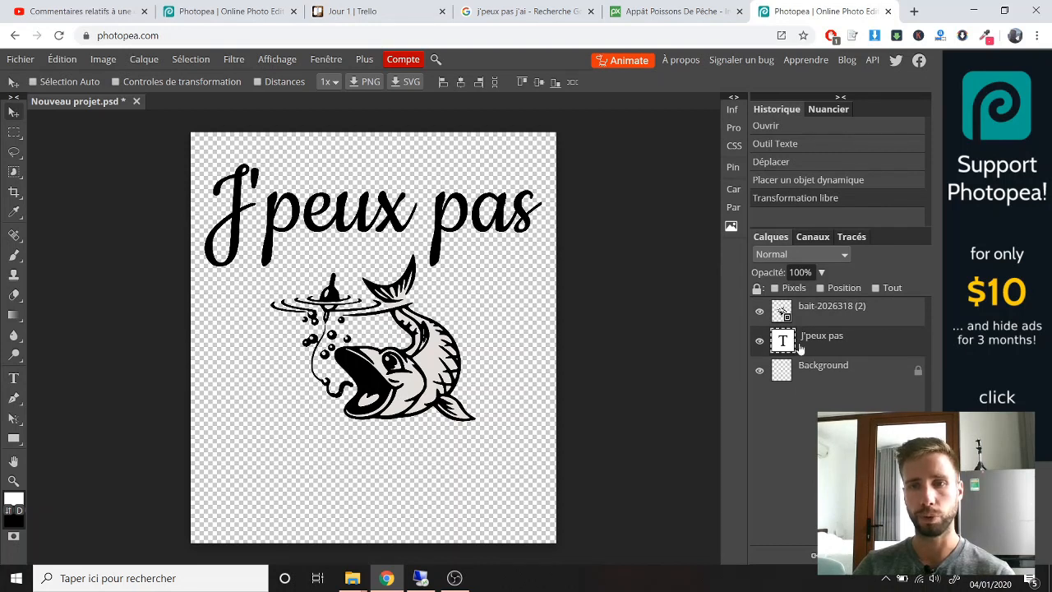
right_click(801, 343)
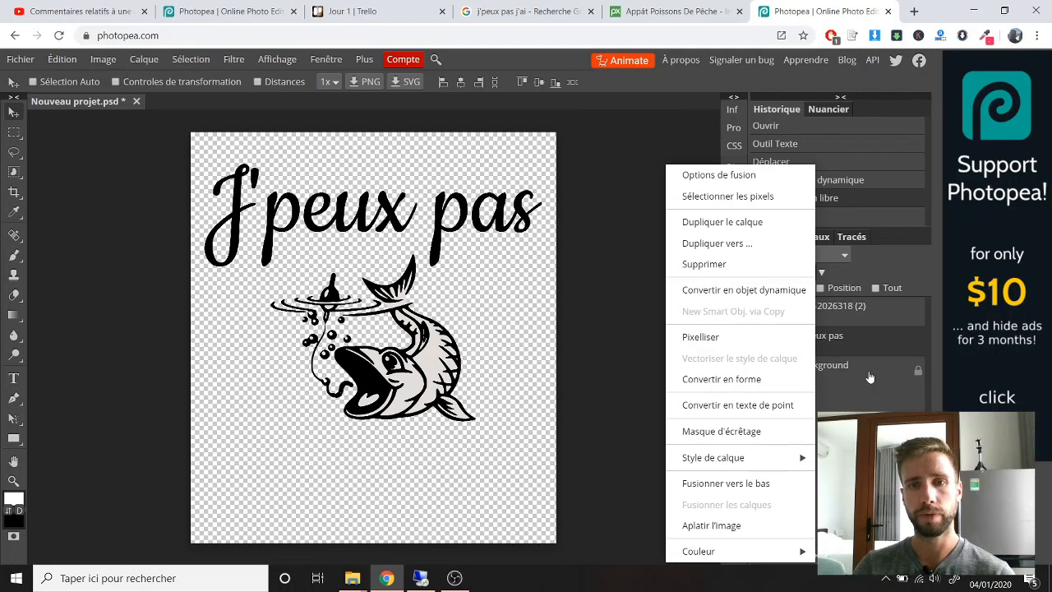
click(758, 226)
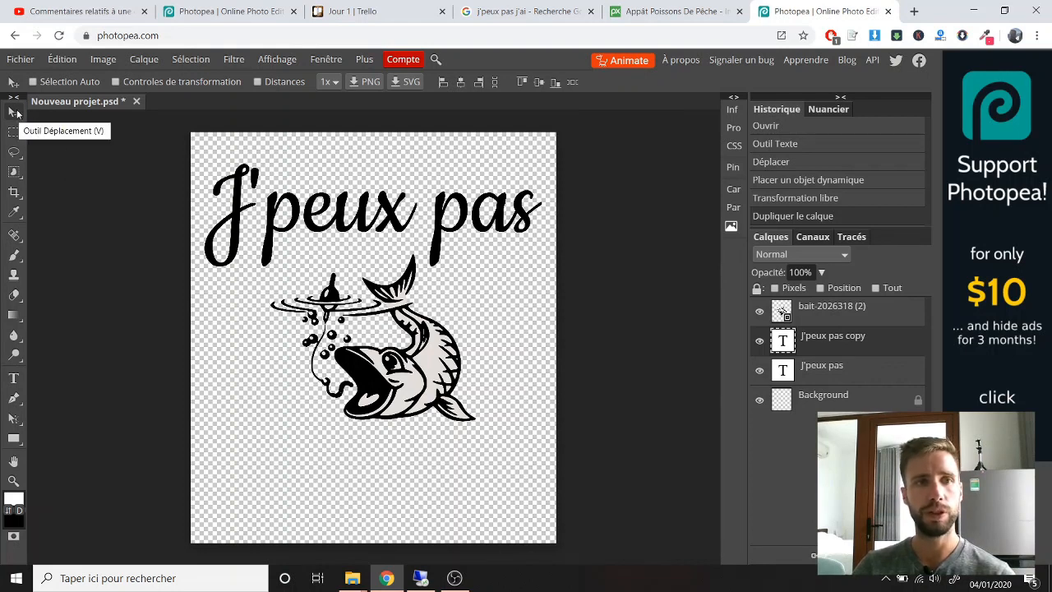
drag(403, 207, 393, 461)
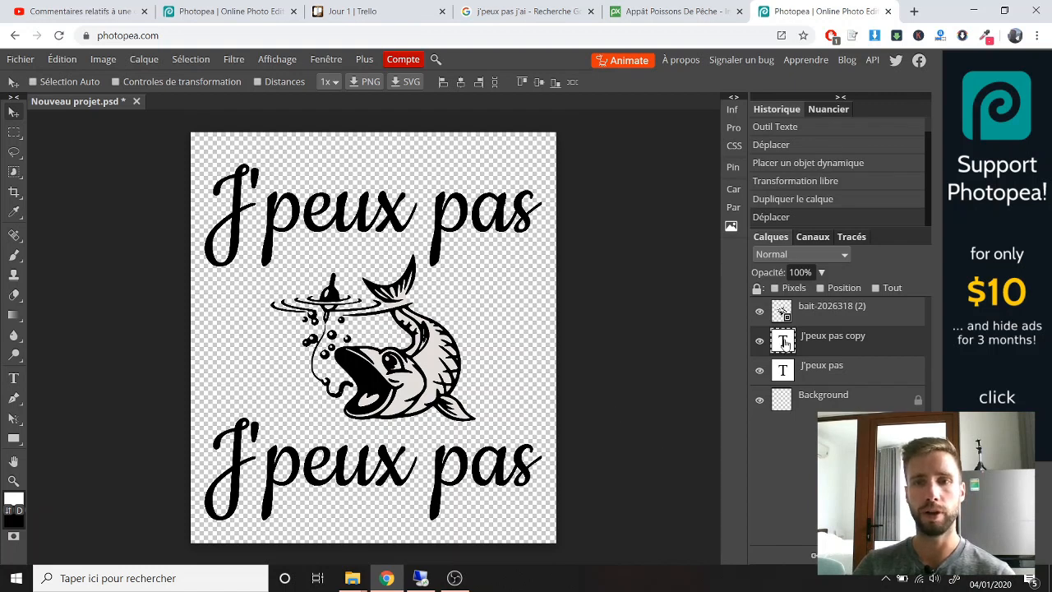
Replace the wording of the copied text layer with "J'ai Pêche" and confirm the text edit.
double_click(784, 341)
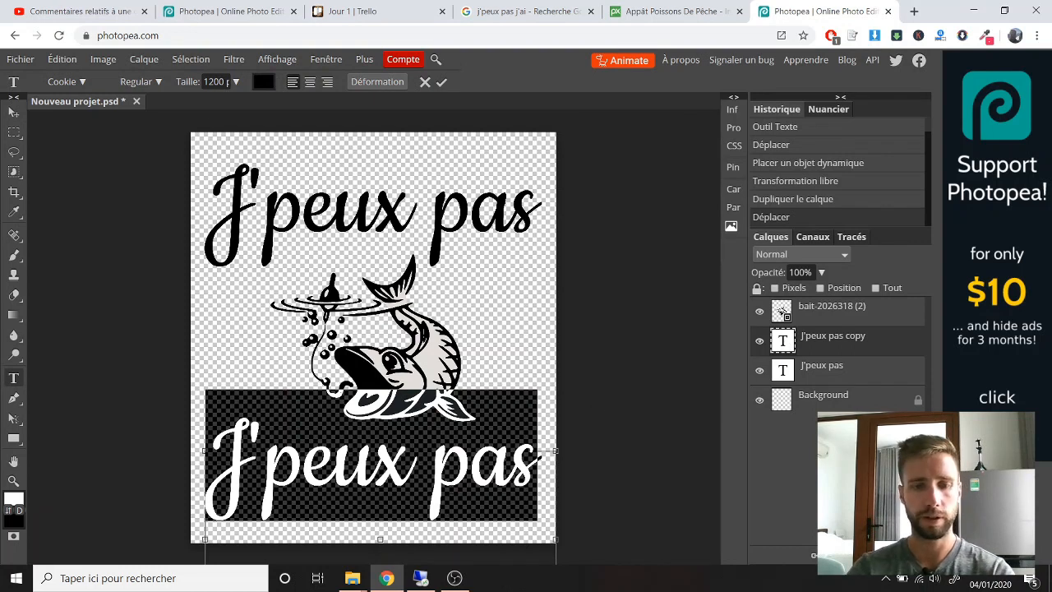
text(J)
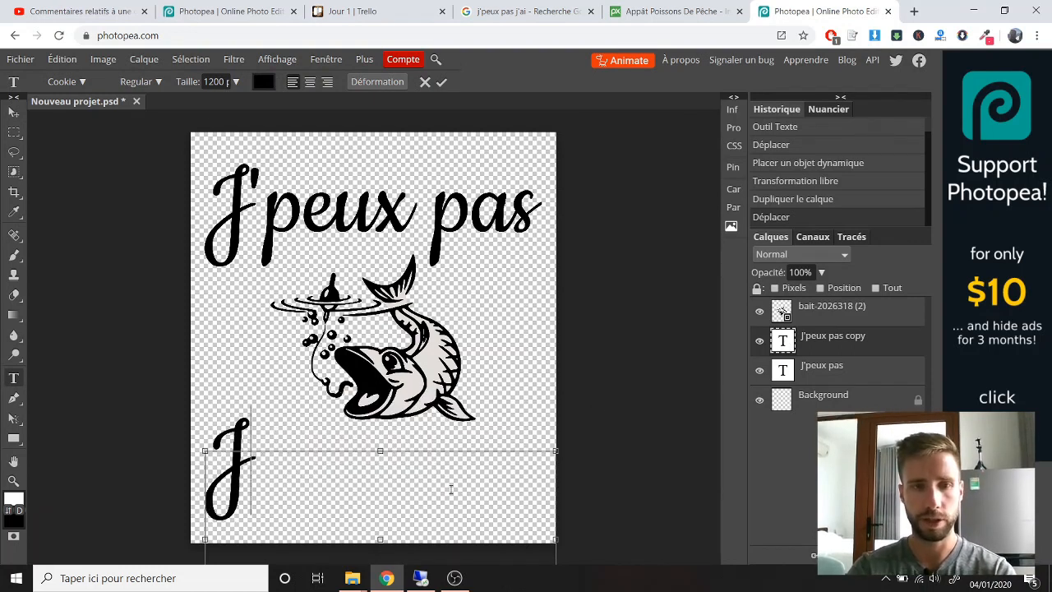
text('ai P)
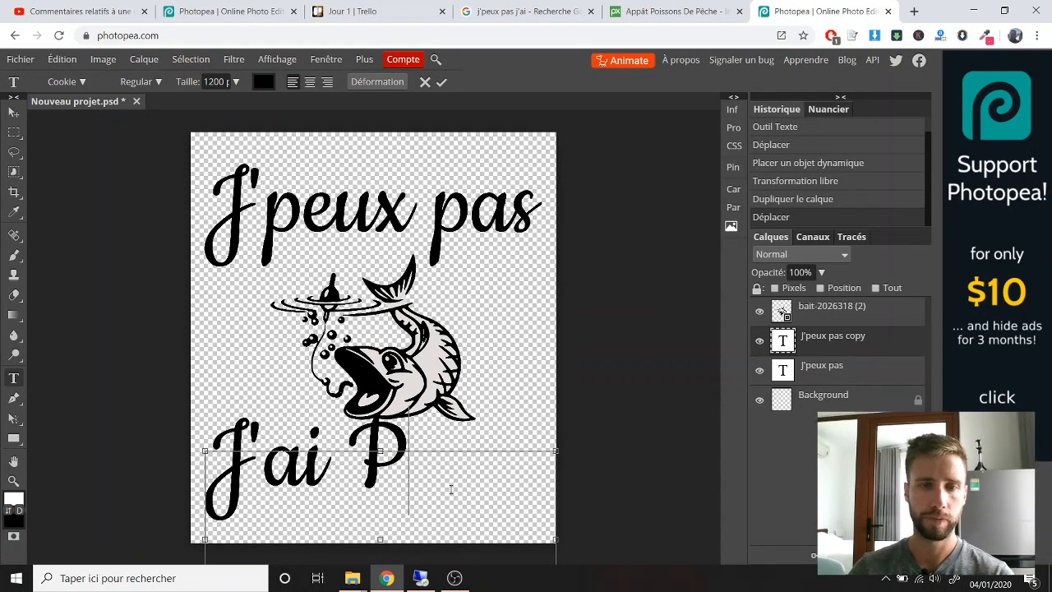
text(êche)
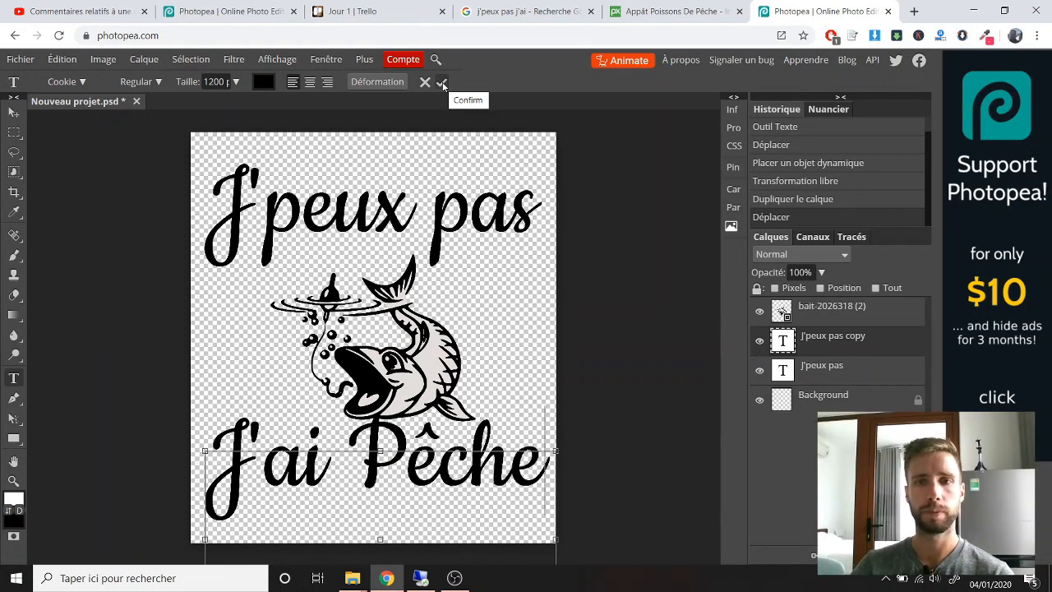
click(442, 84)
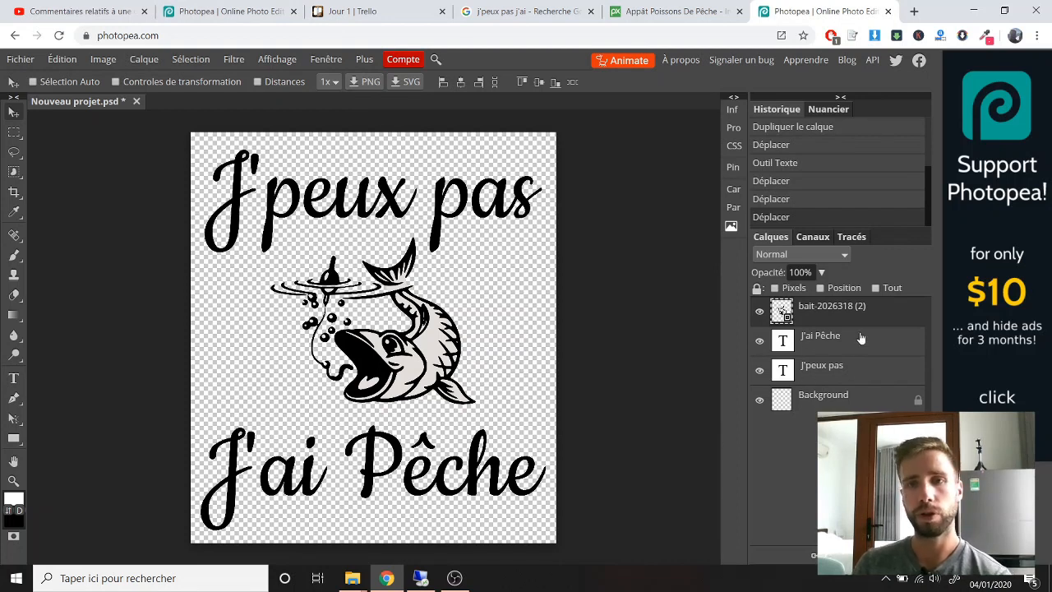
Export the design as a quick PNG, check the downloaded file in the Photos viewer and close the preview.
click(841, 367)
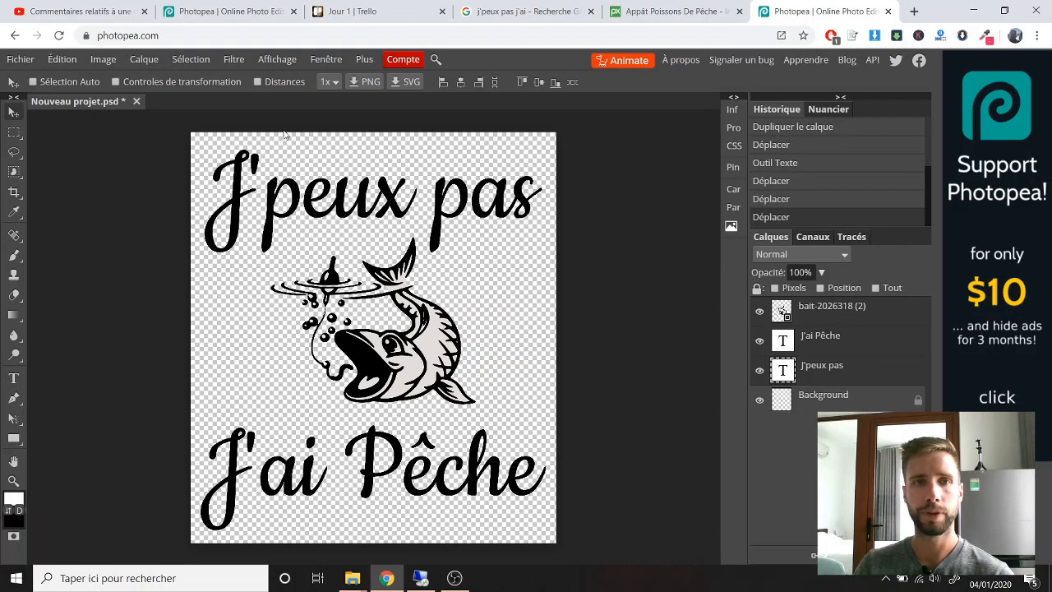
click(369, 81)
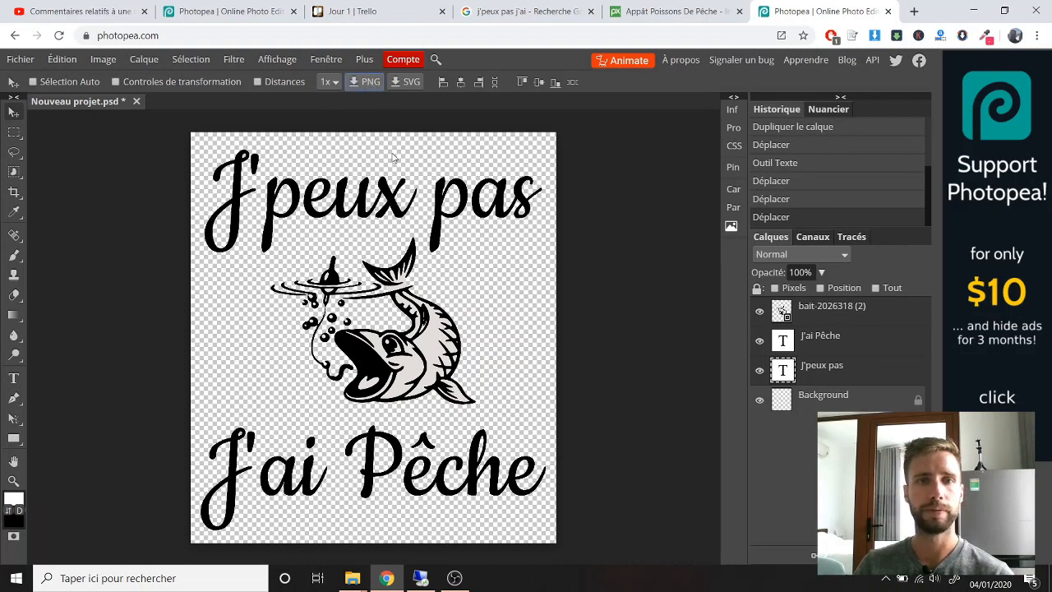
click(66, 556)
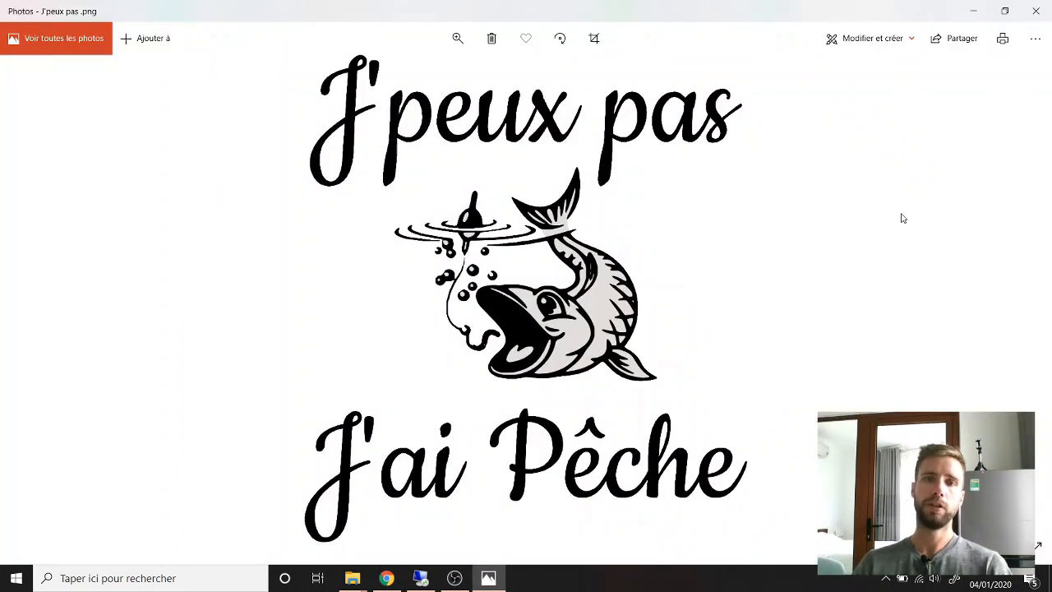
click(1048, 6)
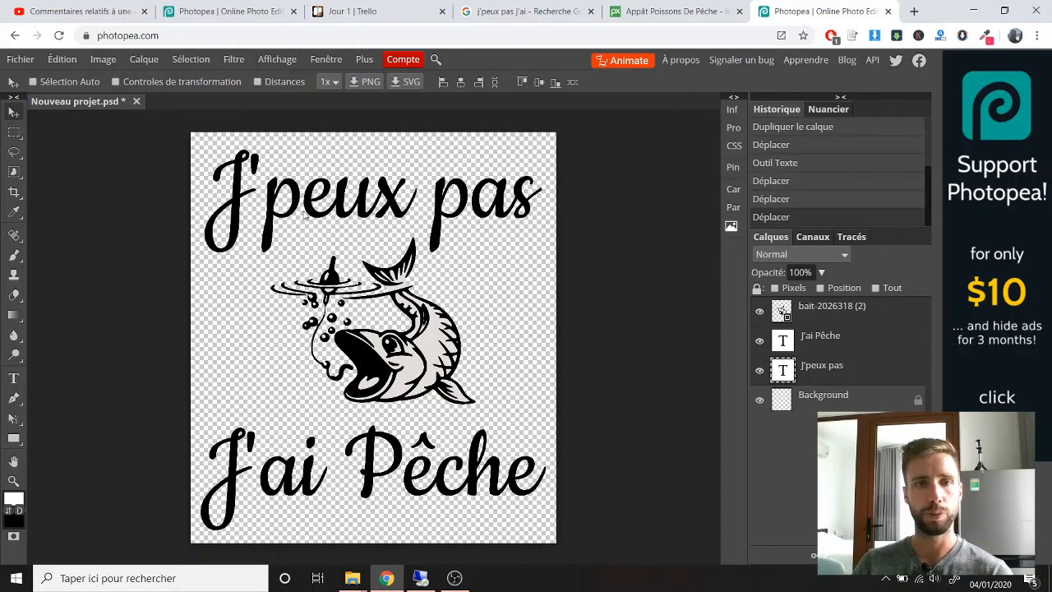
Warp the "J'peux pas" text with the horizontal Arc style and a bend (Inflexion) of 18%.
click(830, 342)
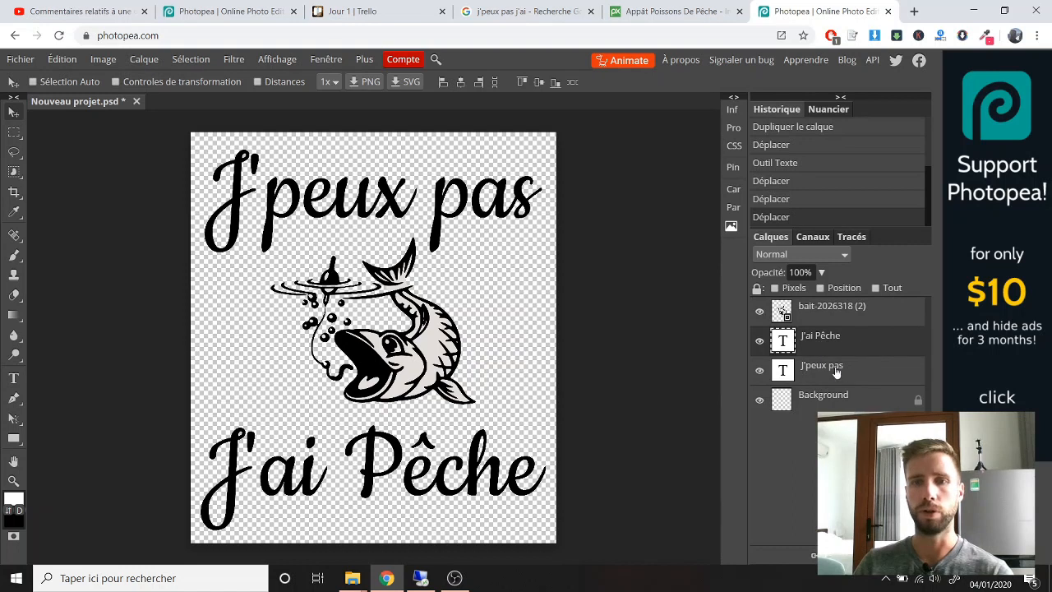
click(835, 372)
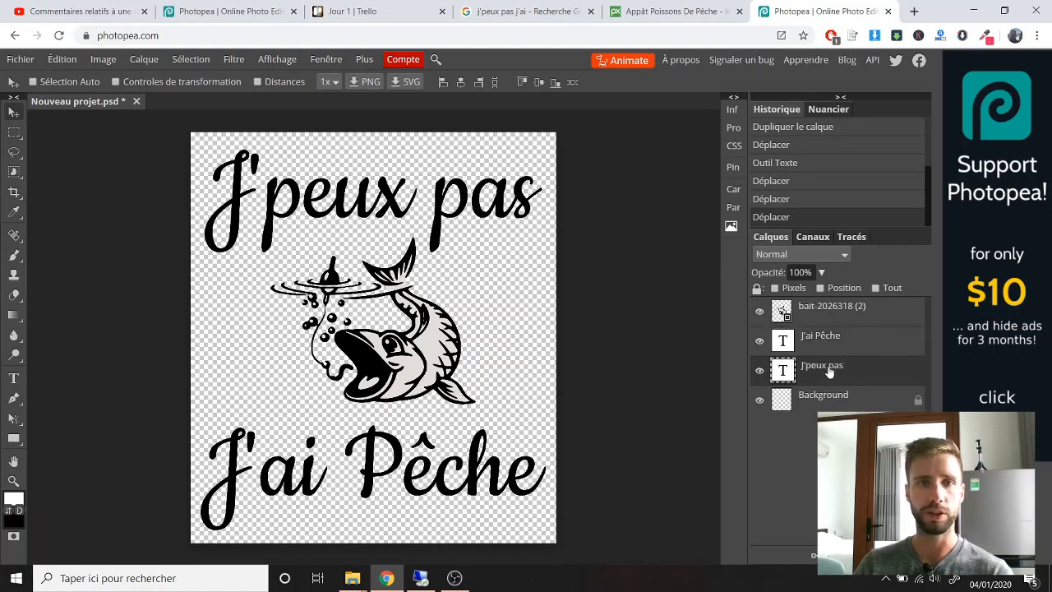
double_click(782, 371)
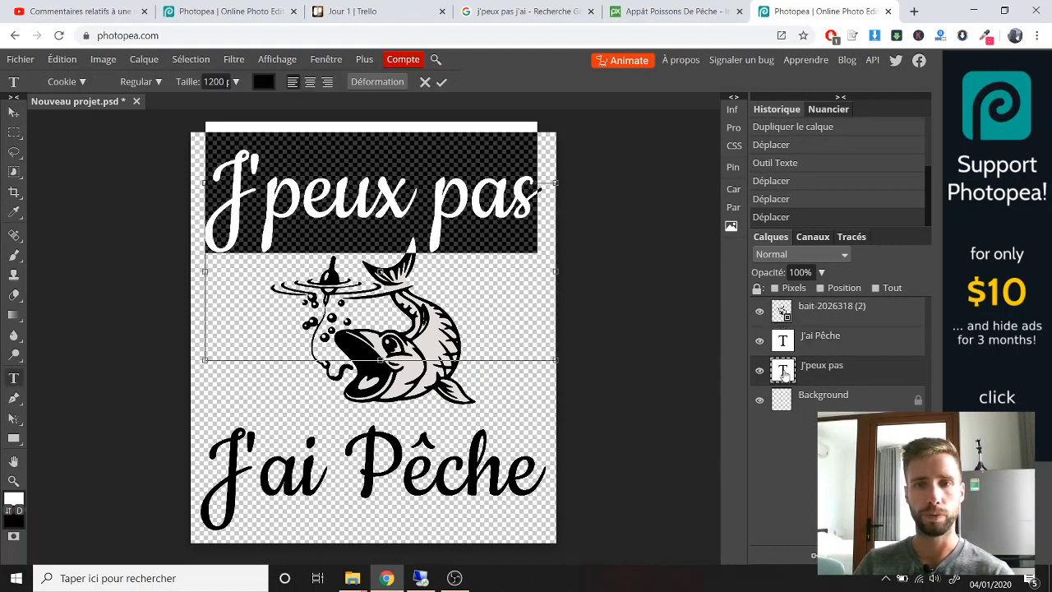
click(374, 82)
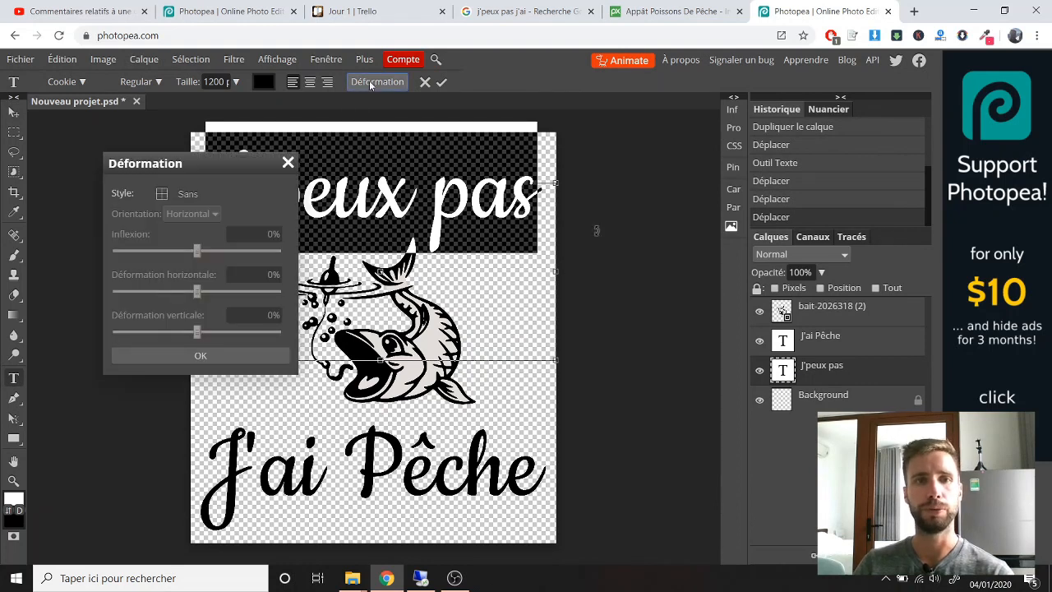
click(204, 197)
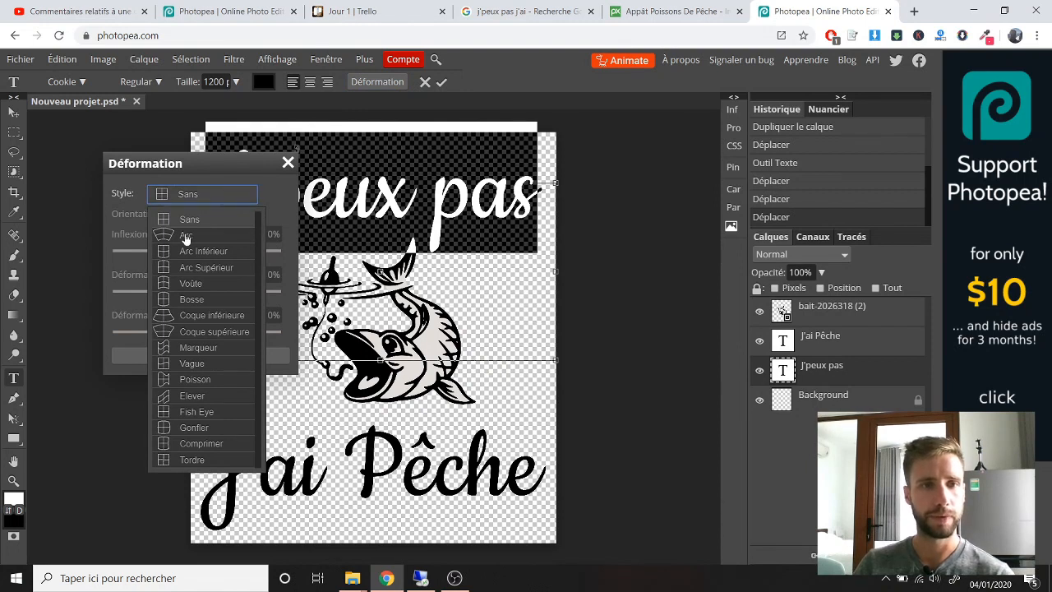
click(186, 237)
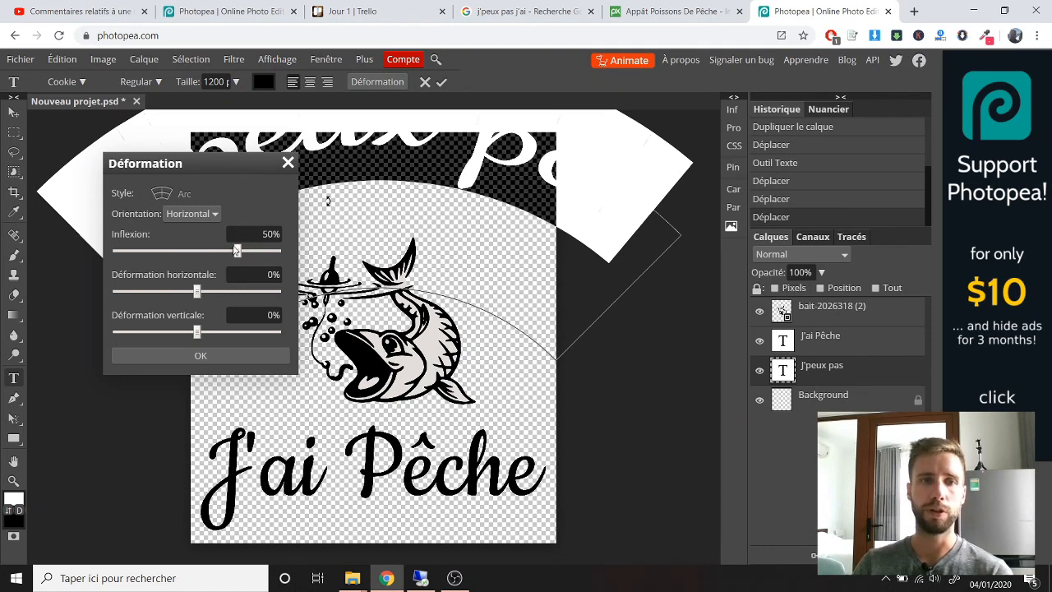
drag(231, 255, 212, 252)
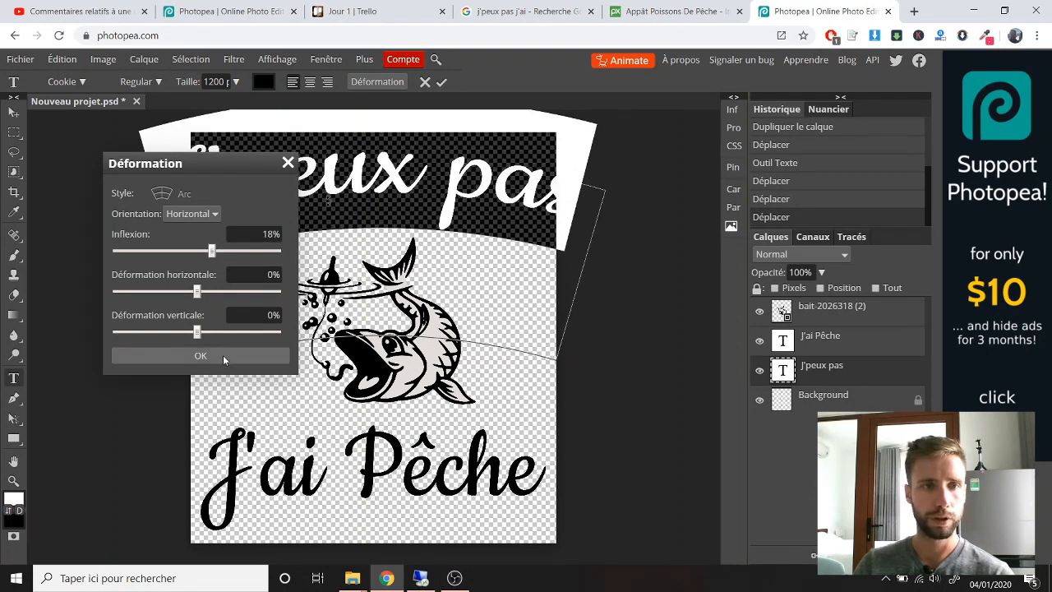
click(200, 356)
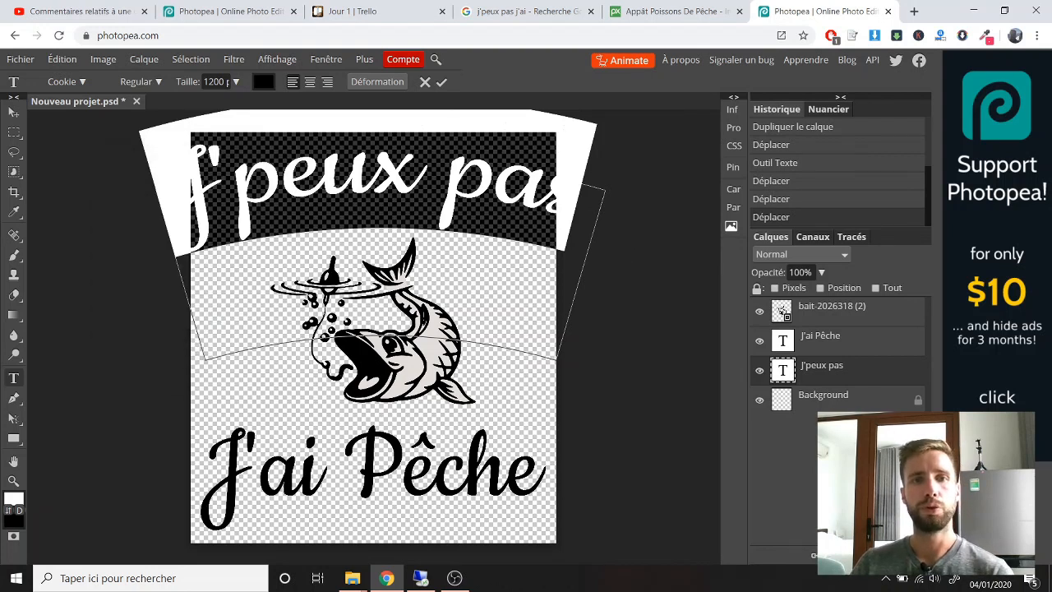
Set the arched "J'peux pas" text to 950 px with centred alignment and reposition it centred above the fish.
double_click(215, 81)
text(1100)
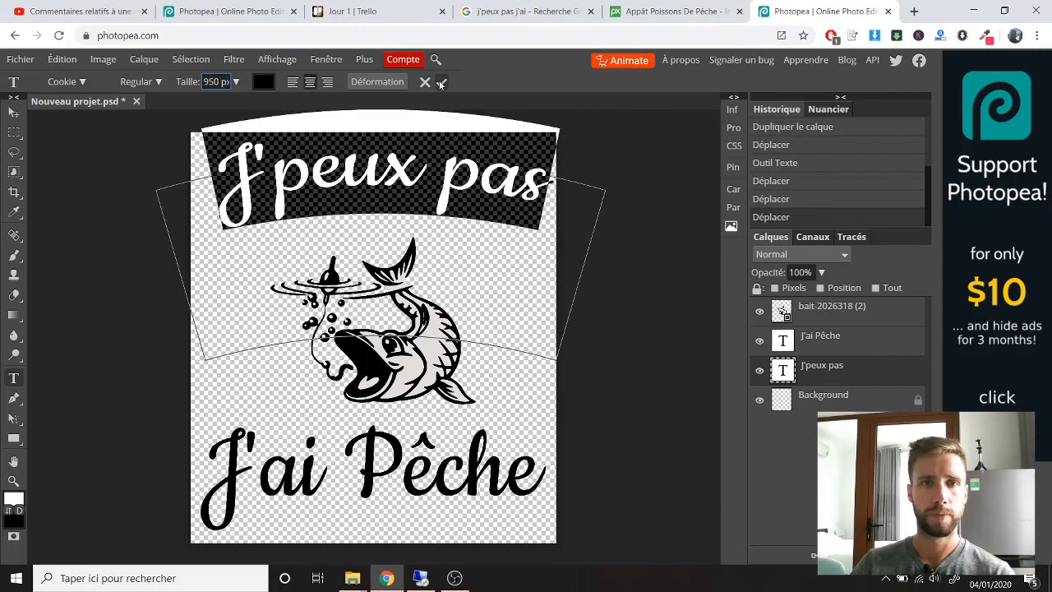
click(442, 83)
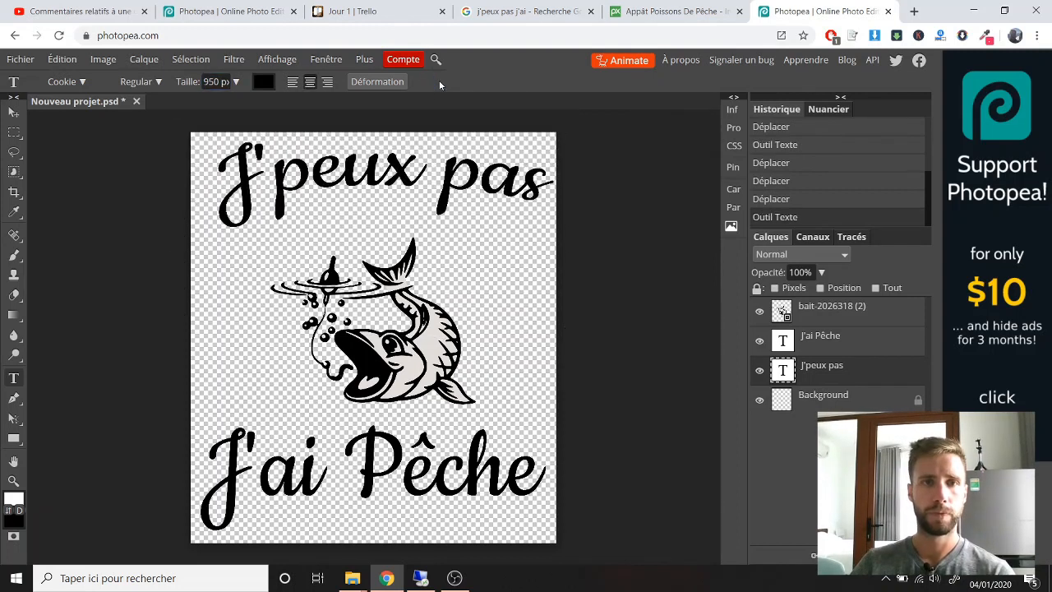
click(13, 112)
drag(365, 179, 353, 189)
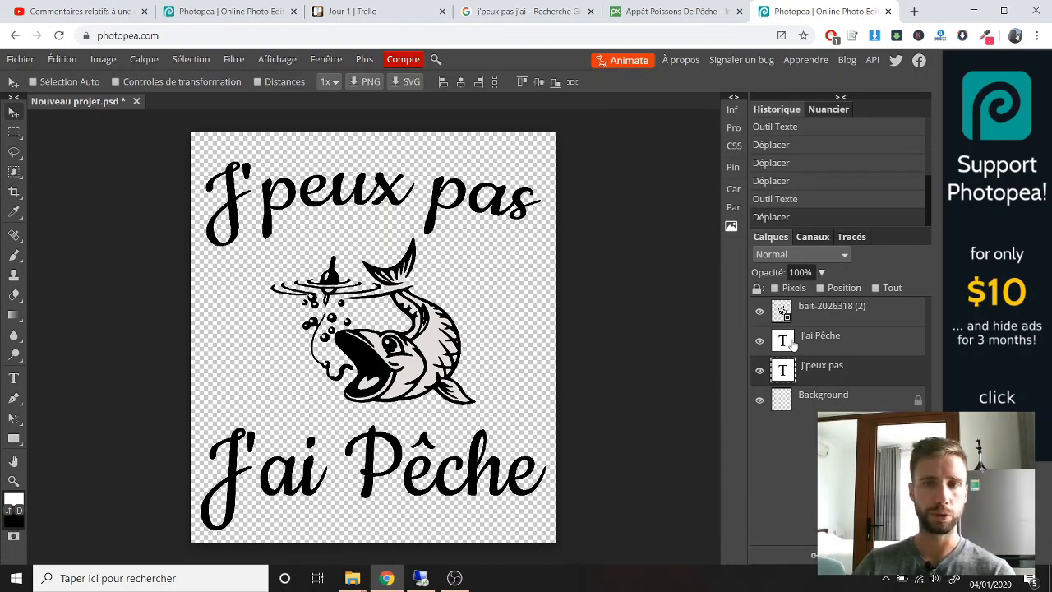
Warp the "J'ai Pêche" text with the horizontal Arc style and a bend (Inflexion) of -15%.
click(786, 342)
double_click(788, 344)
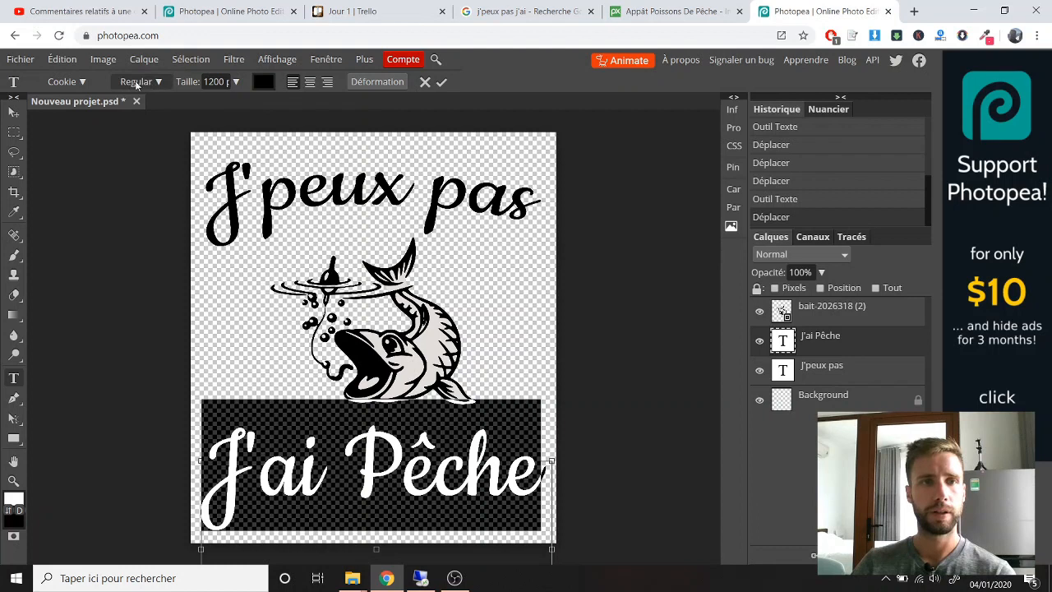
click(393, 82)
click(187, 197)
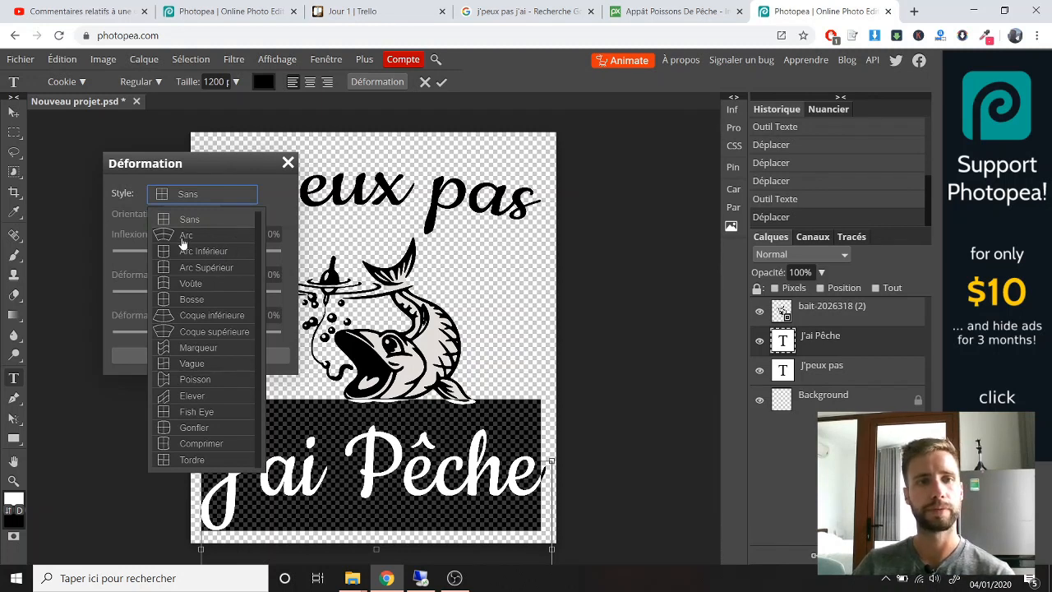
click(177, 237)
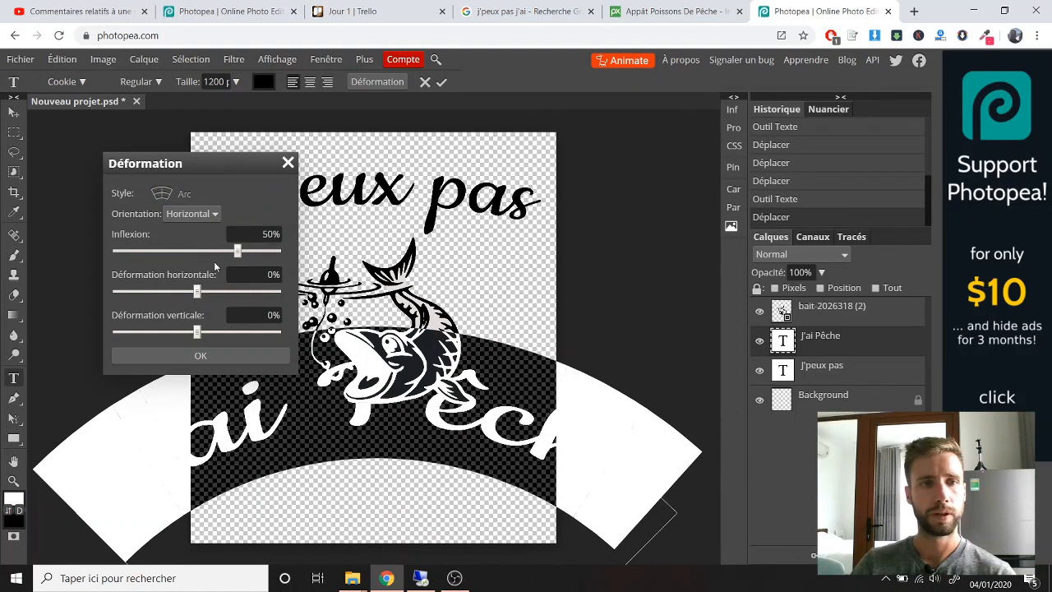
drag(237, 252, 239, 252)
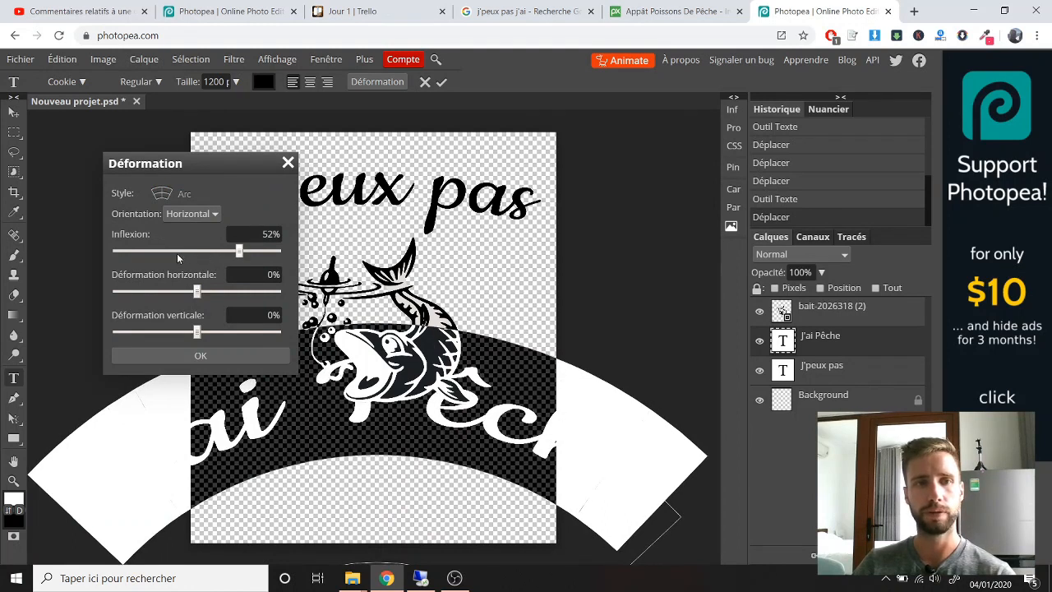
click(185, 252)
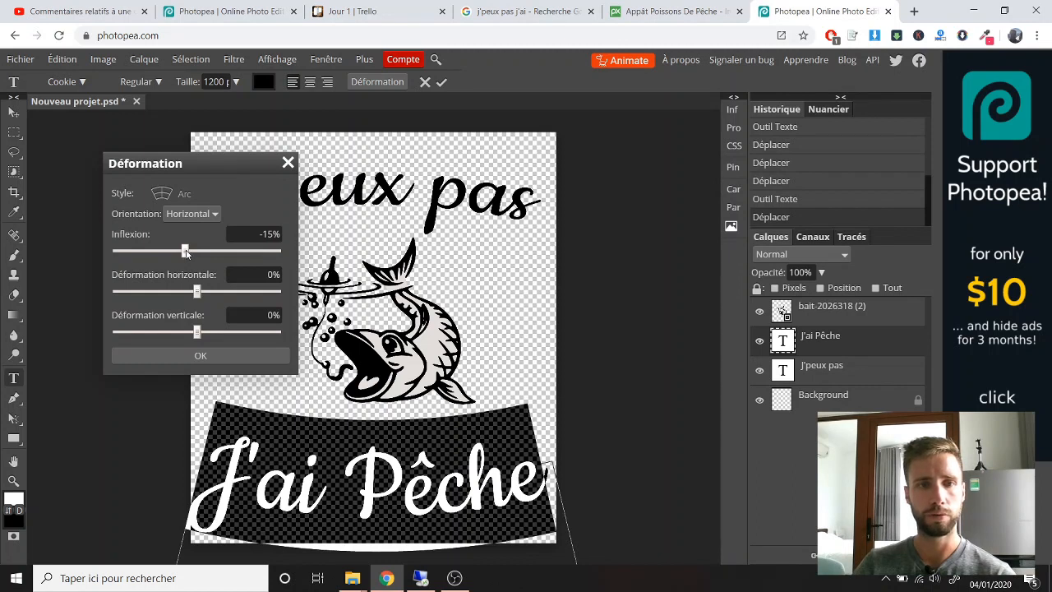
click(234, 356)
Reduce the "J'ai Pêche" text size to 1100 px and move the text so it sits centred below the fish.
click(208, 82)
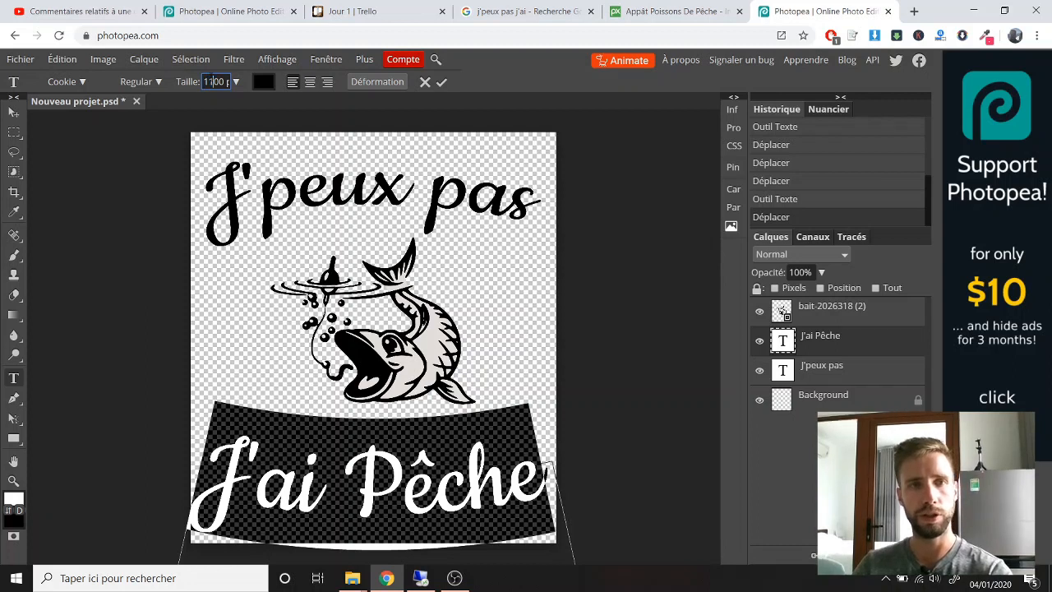
text(1)
click(13, 112)
drag(384, 484, 402, 472)
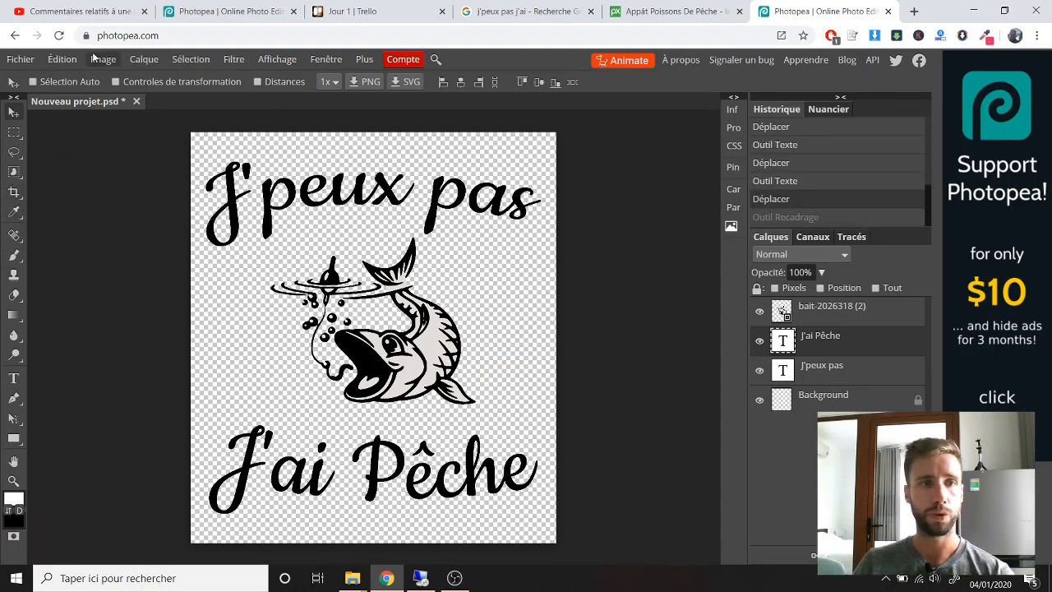
Trim the transparent margins around the design, and undo the trim.
click(101, 61)
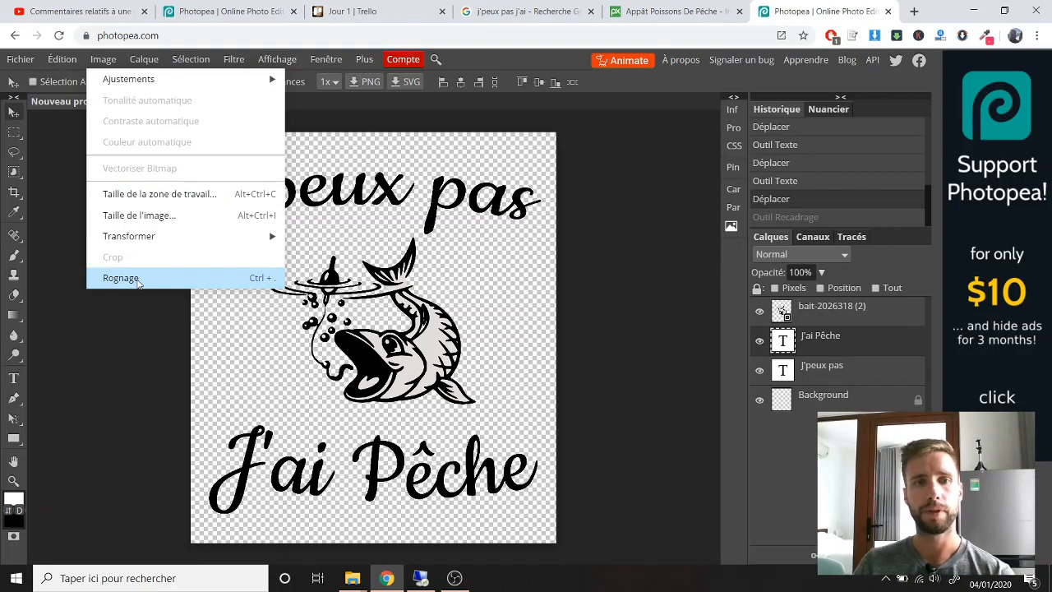
key(Return)
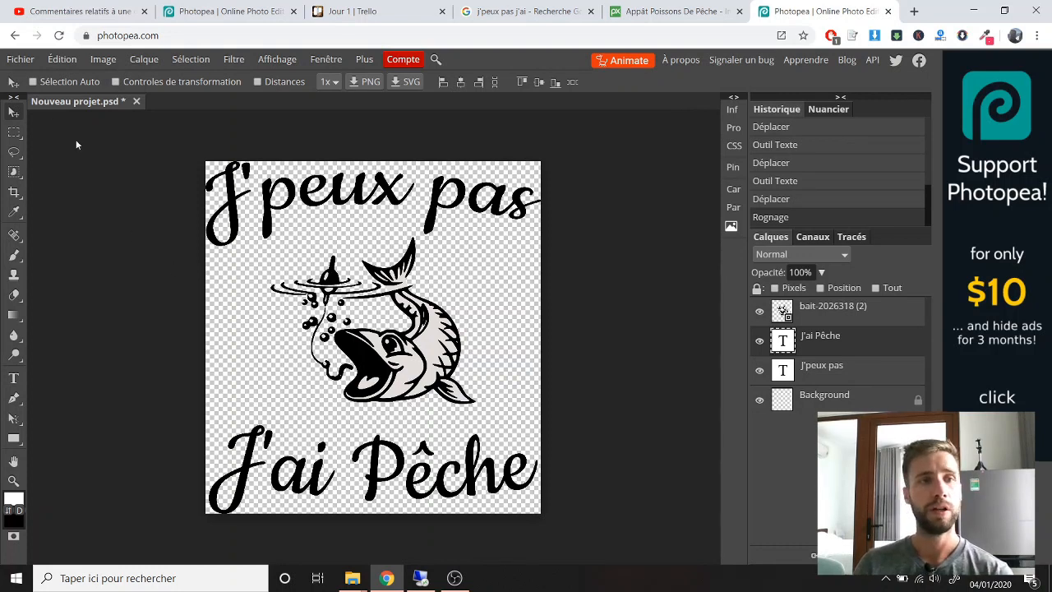
click(63, 59)
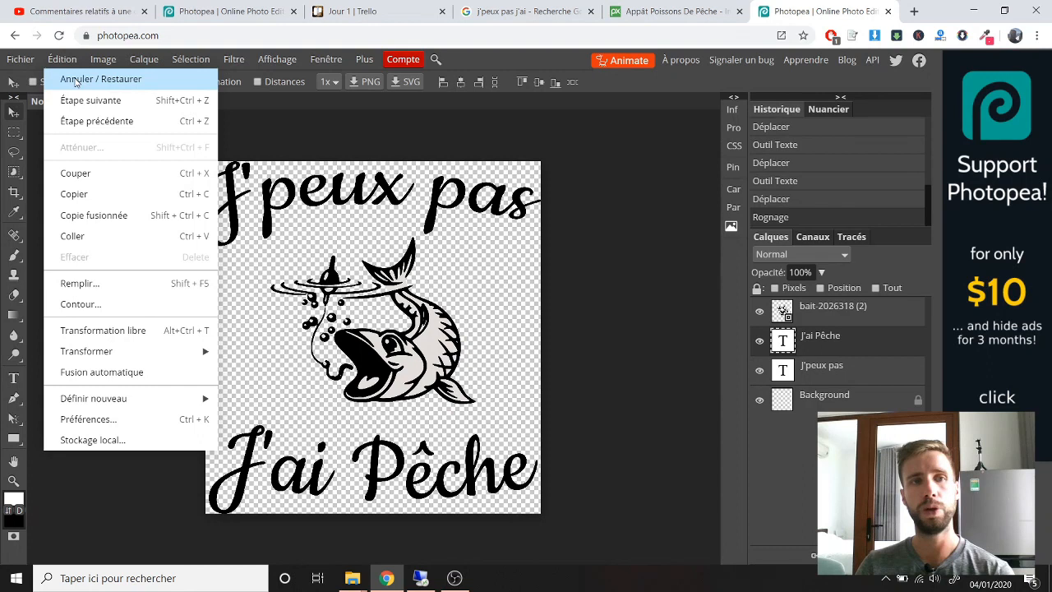
click(75, 79)
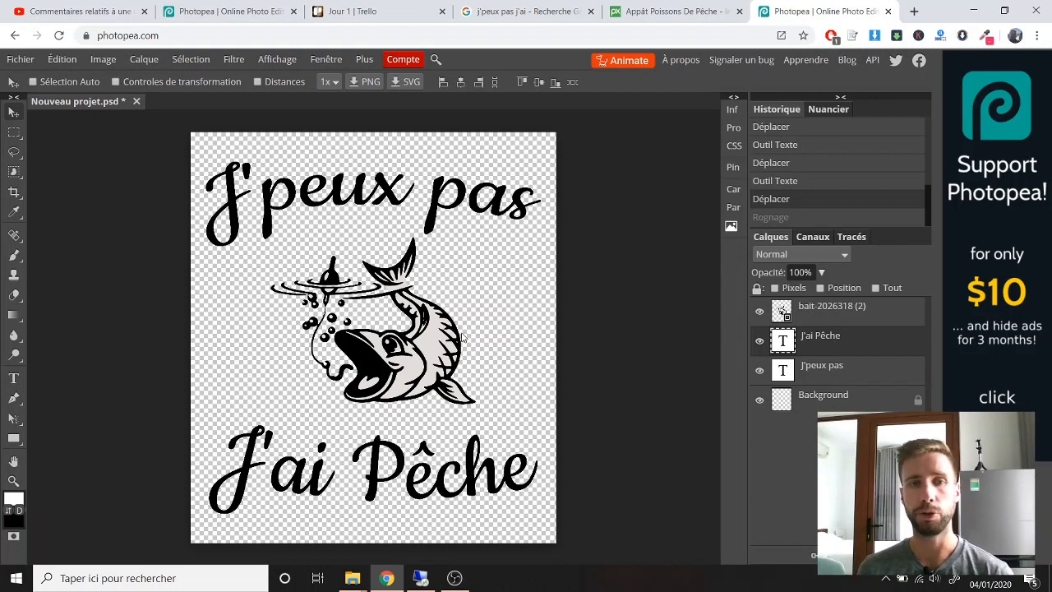
Change the colour of the "J'ai Pêche" text to white (ffffff).
double_click(783, 343)
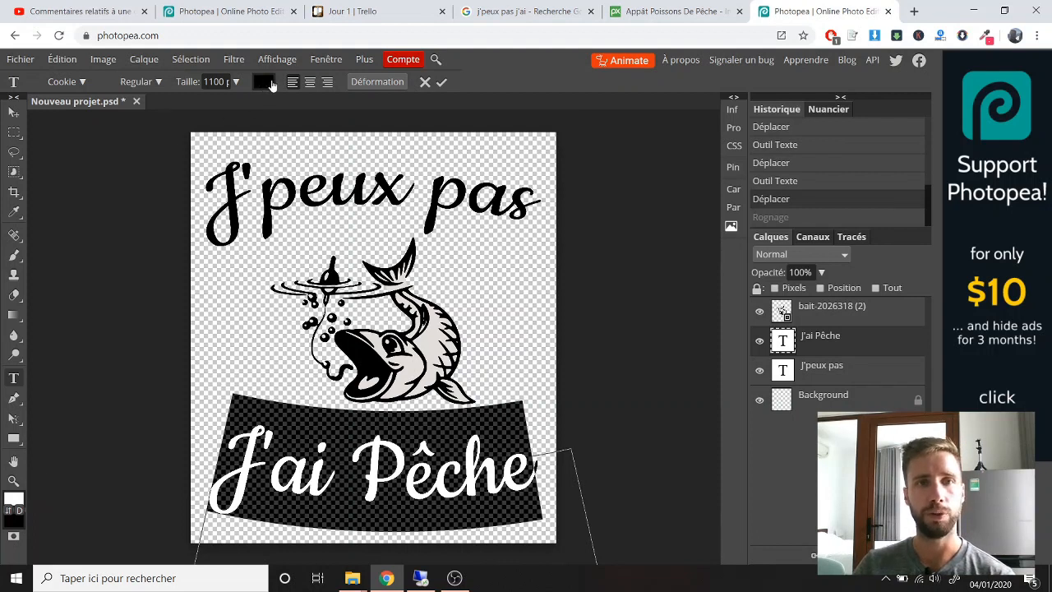
click(270, 89)
click(116, 186)
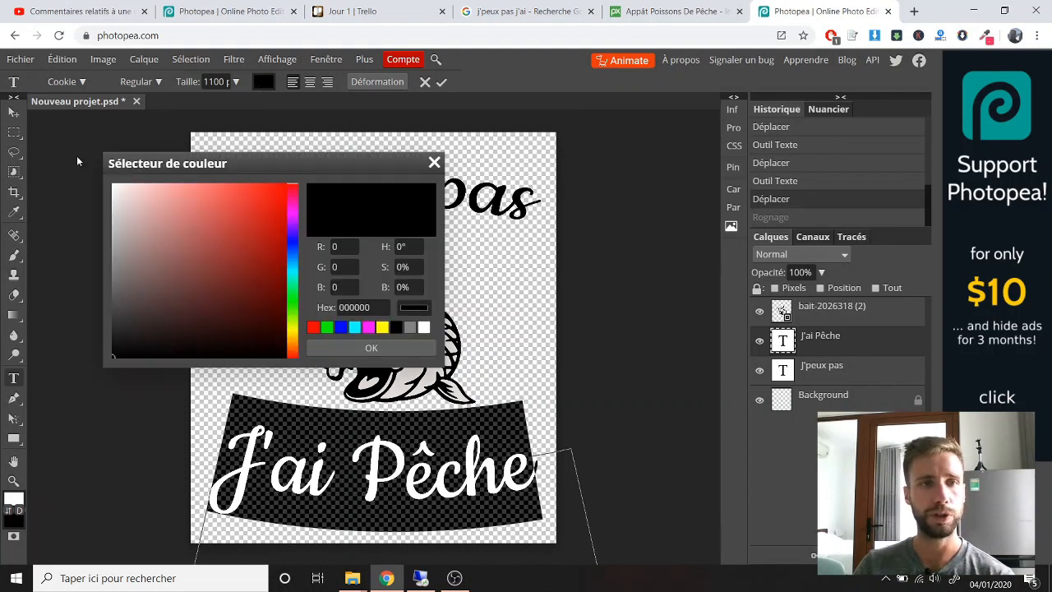
click(113, 184)
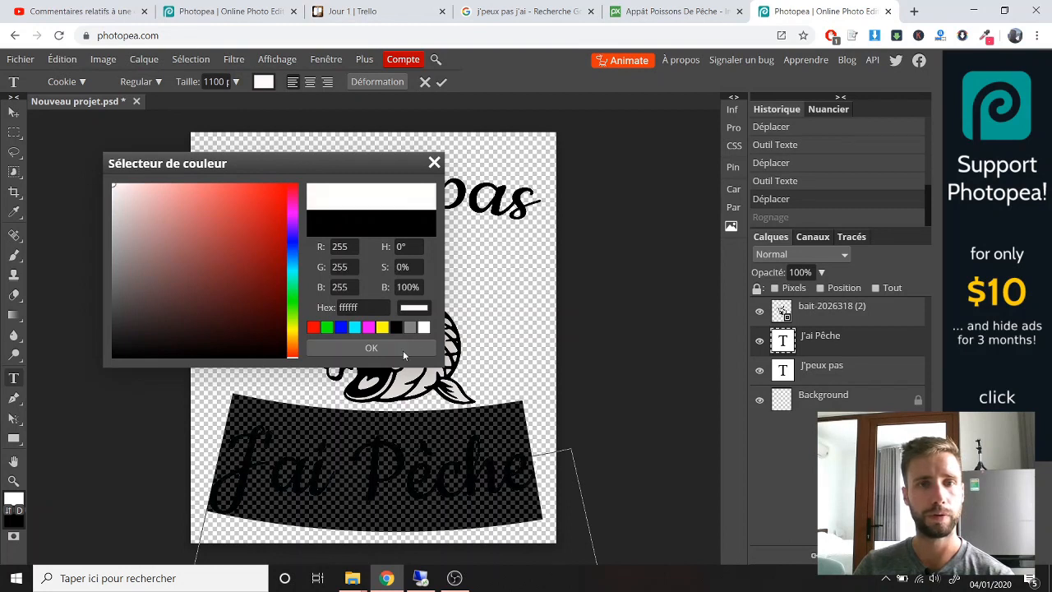
key(Return)
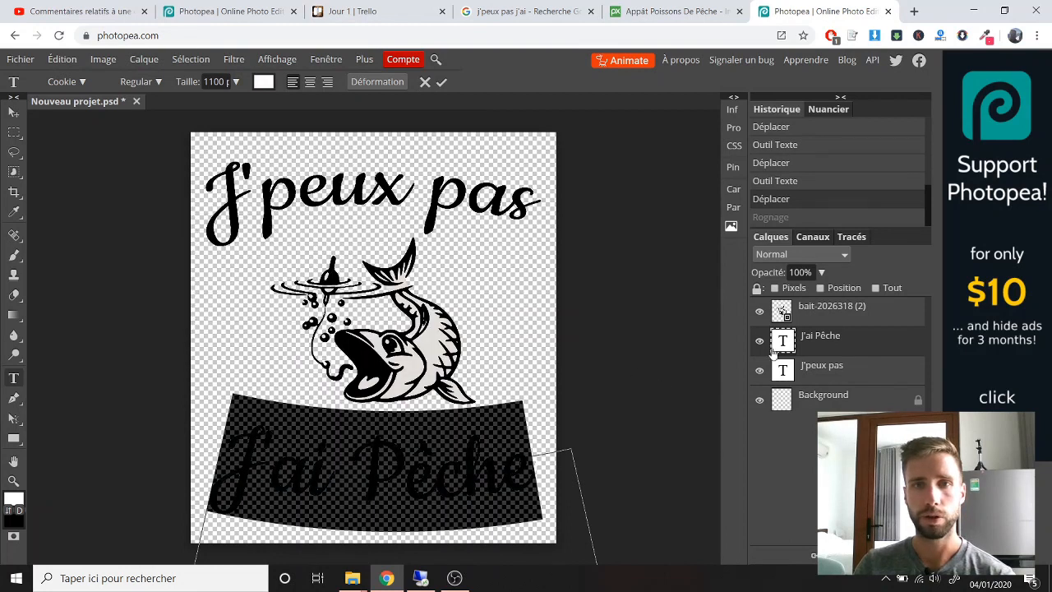
click(442, 82)
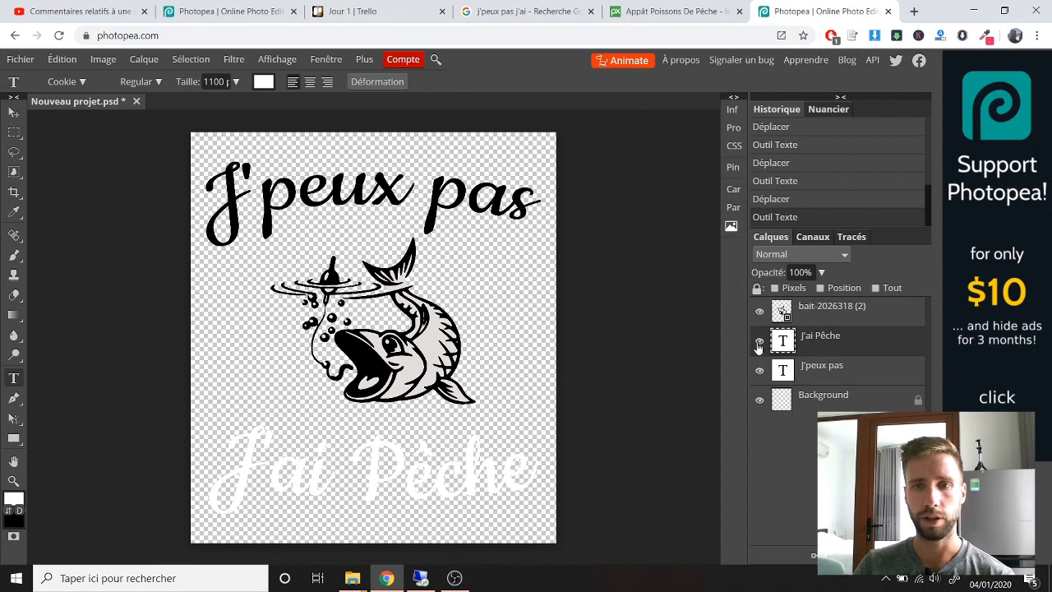
Change the colour of the "J'peux pas" text to white (ffffff).
click(779, 372)
double_click(779, 370)
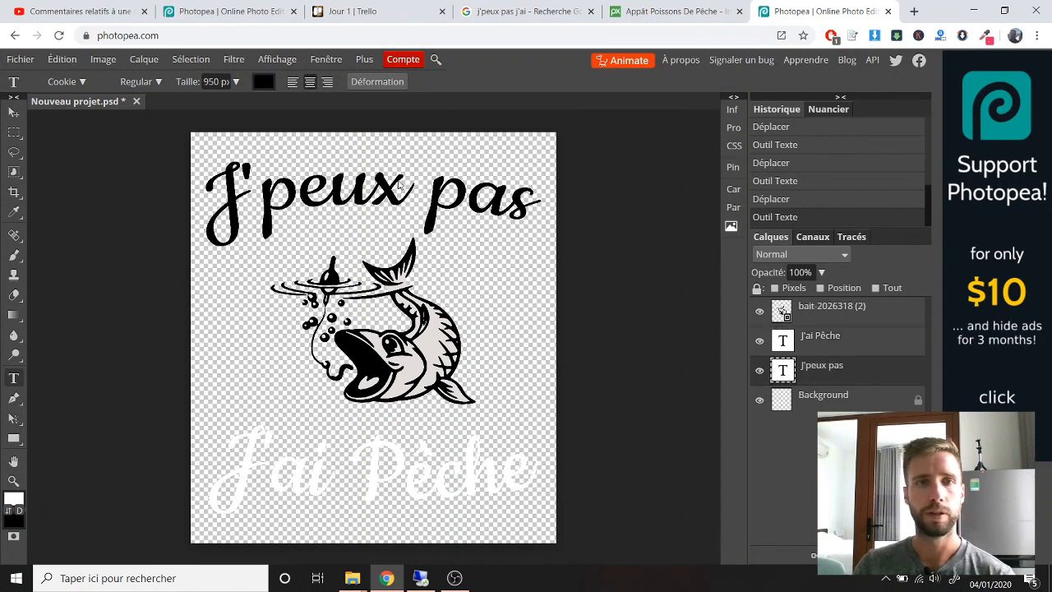
click(263, 83)
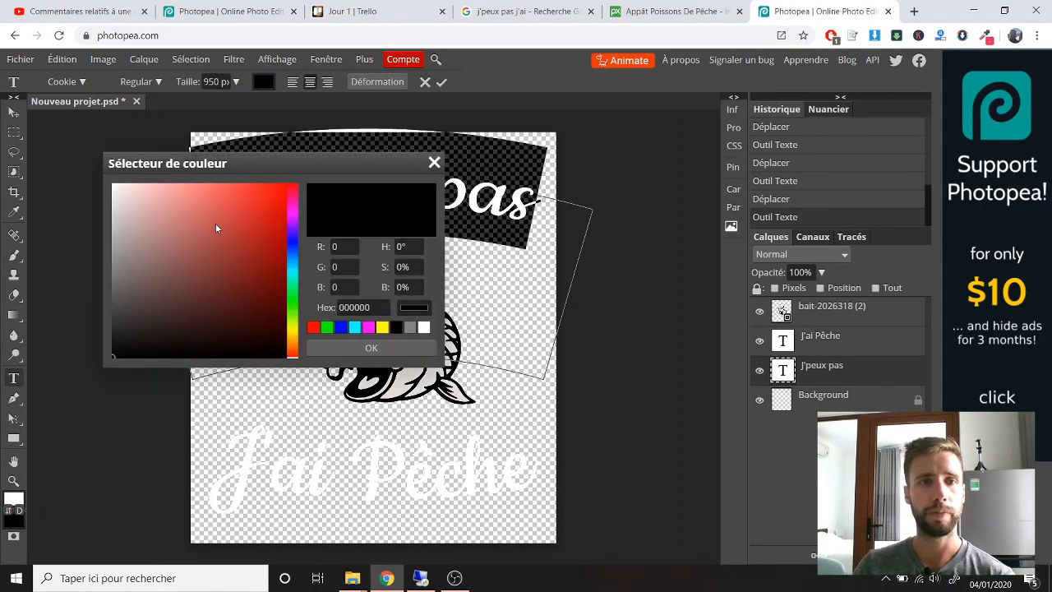
click(114, 186)
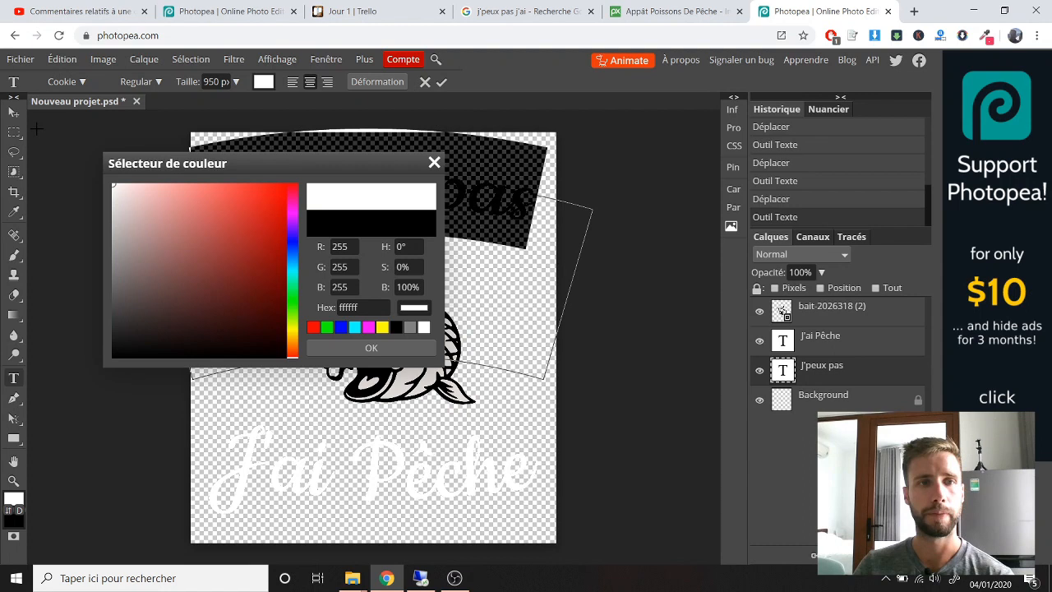
click(372, 347)
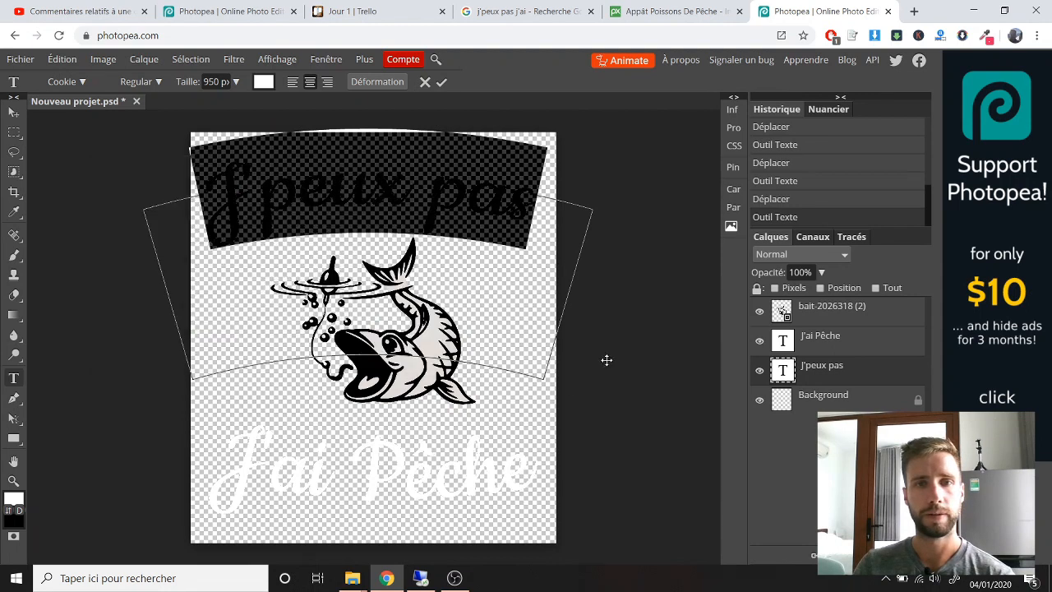
click(442, 83)
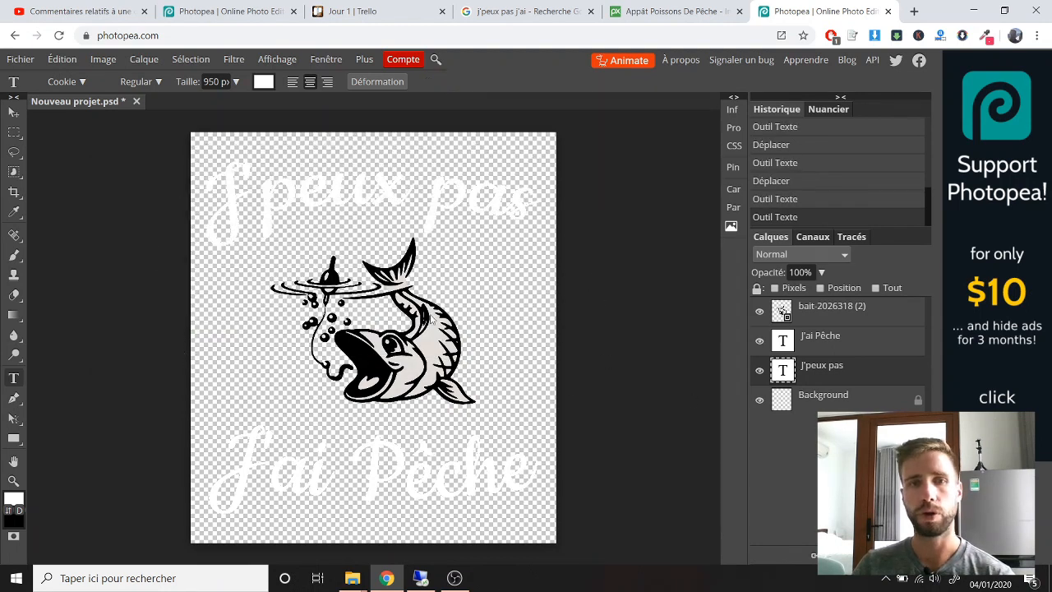
Select all black areas of the fish illustration layer with the Magic Wand, with the contiguous option off.
click(833, 322)
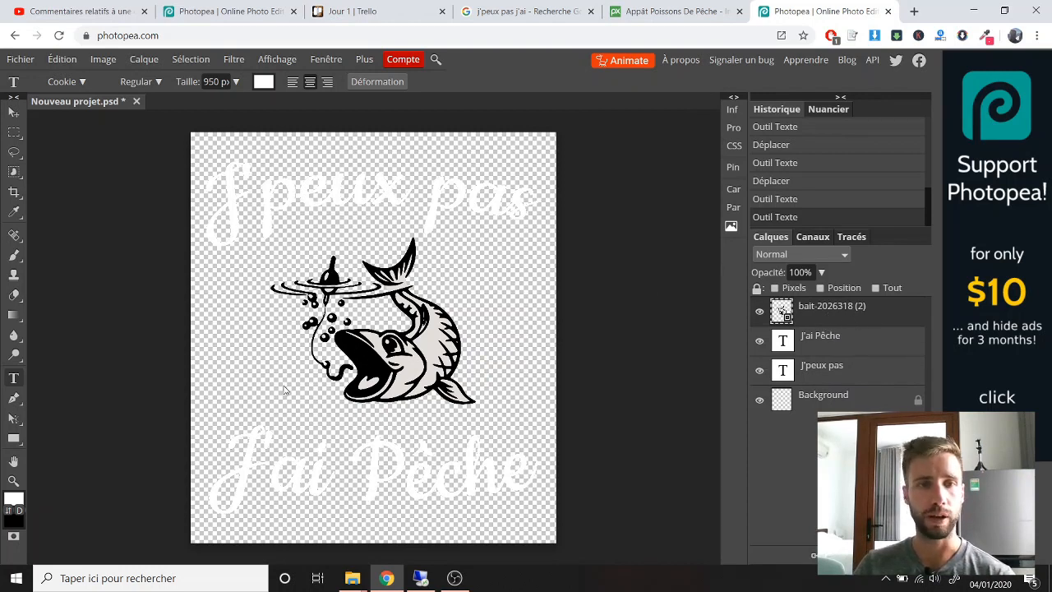
mouse_move(13, 170)
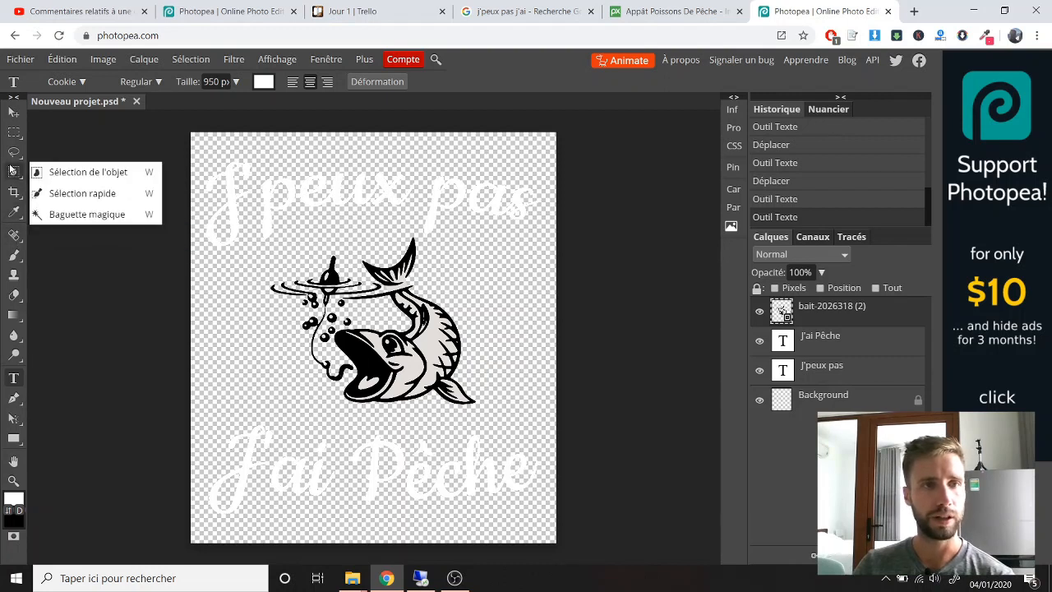
mouse_move(14, 197)
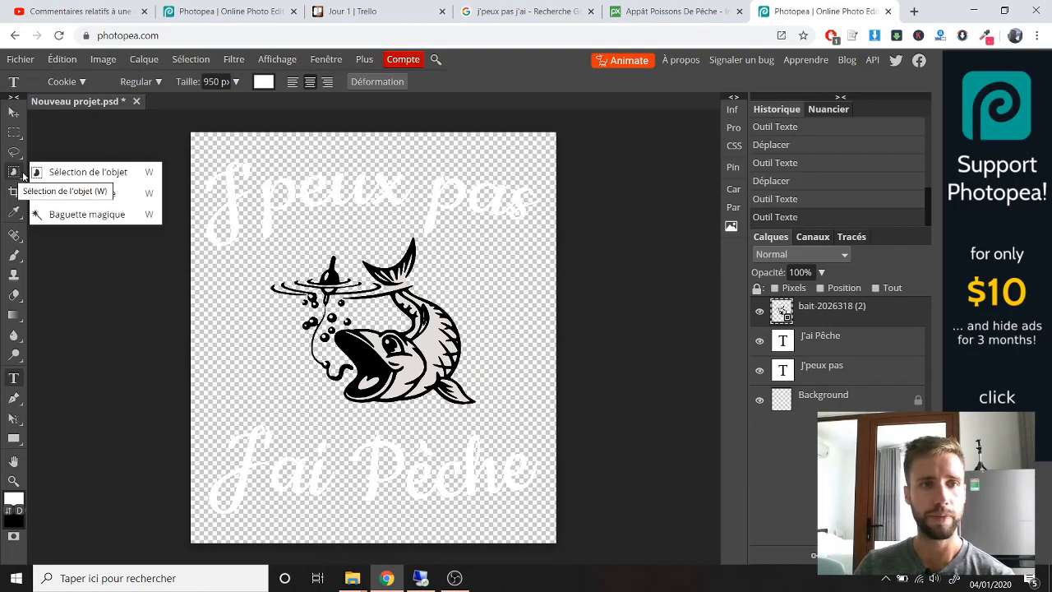
click(80, 215)
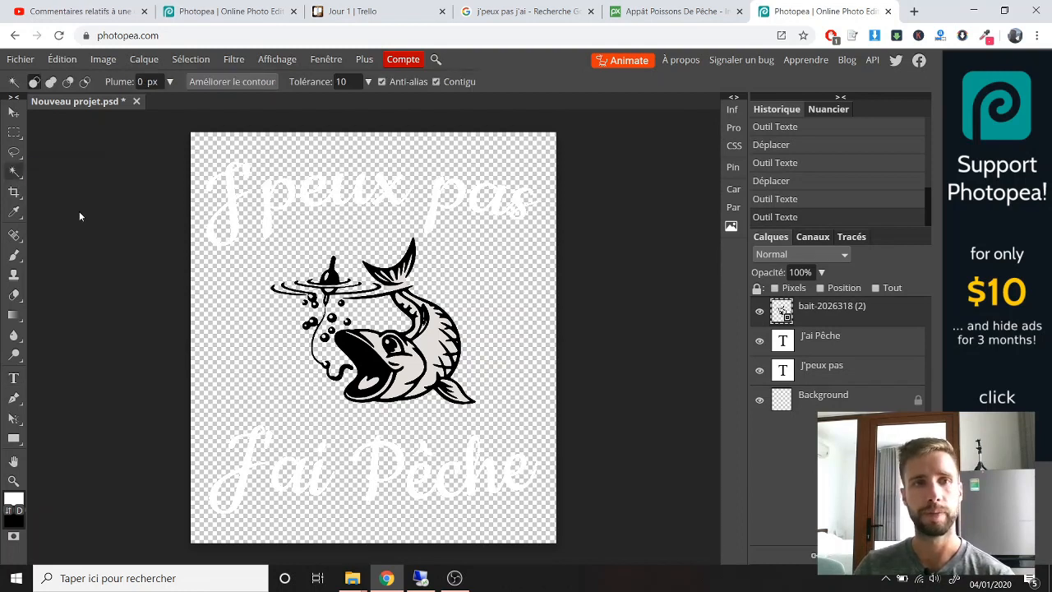
click(436, 82)
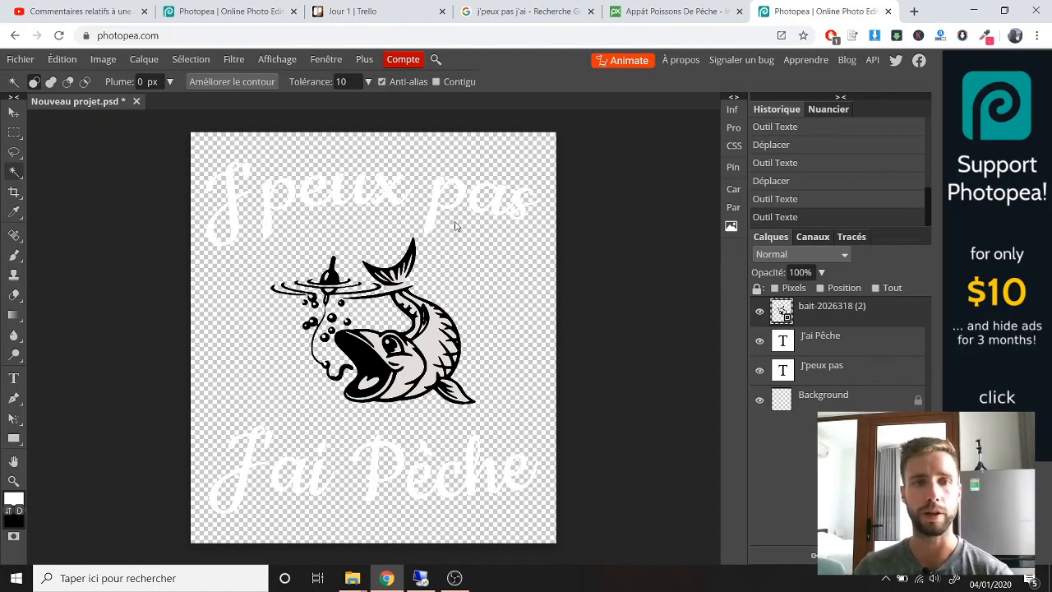
click(373, 359)
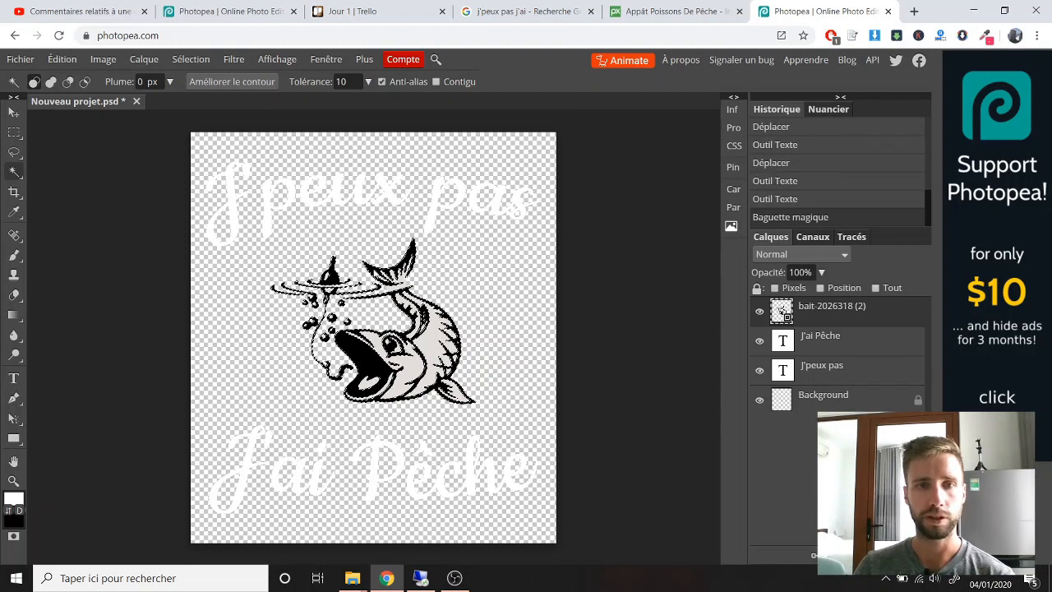
Keep white as the foreground colour and try to fill the fish's selected black areas with the Paint Bucket.
click(13, 502)
drag(182, 279, 86, 162)
click(394, 352)
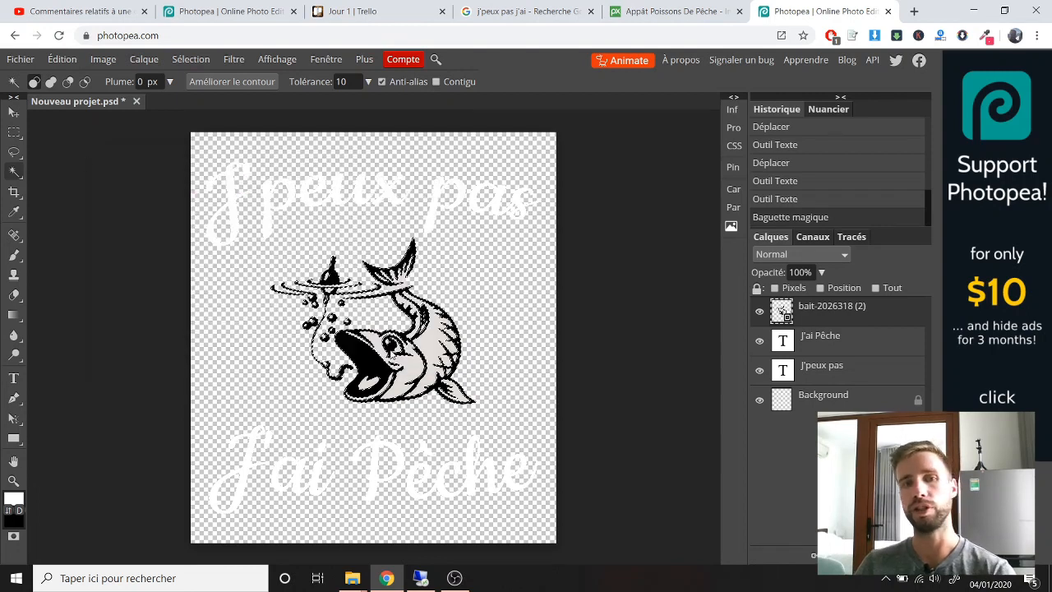
right_click(13, 418)
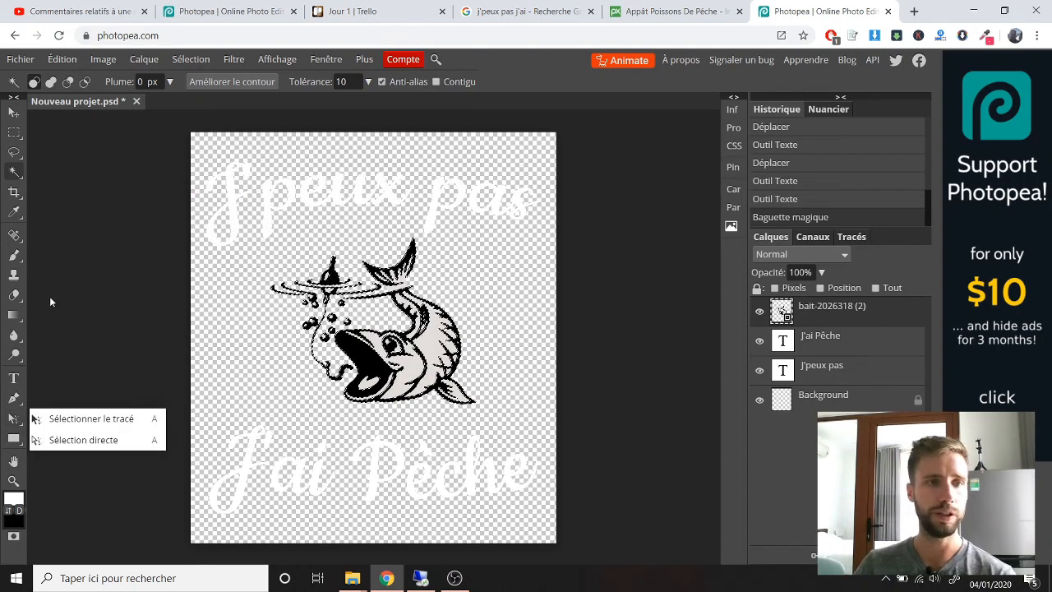
right_click(13, 334)
right_click(12, 316)
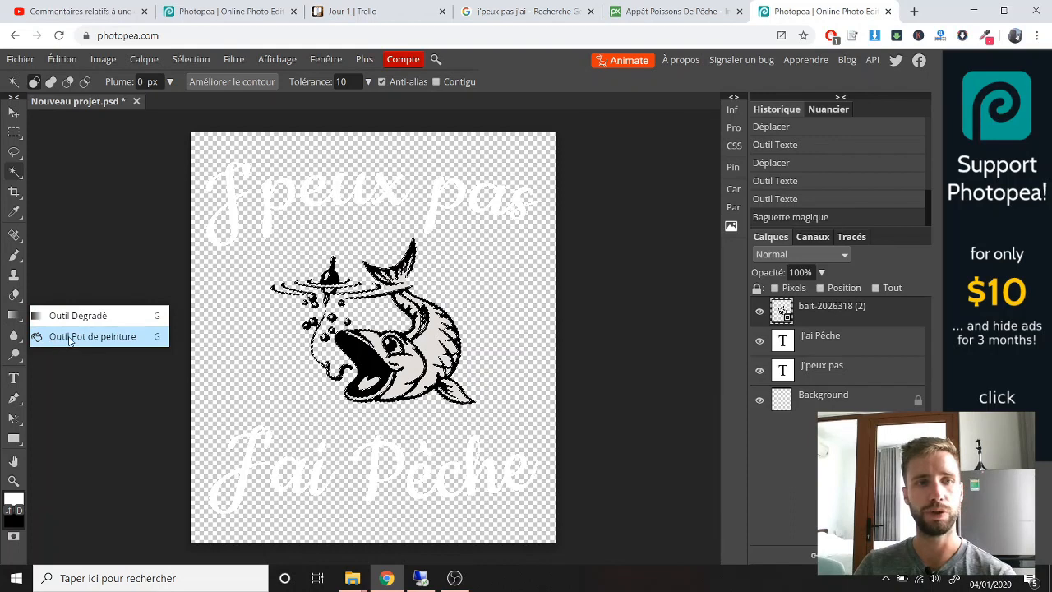
click(85, 337)
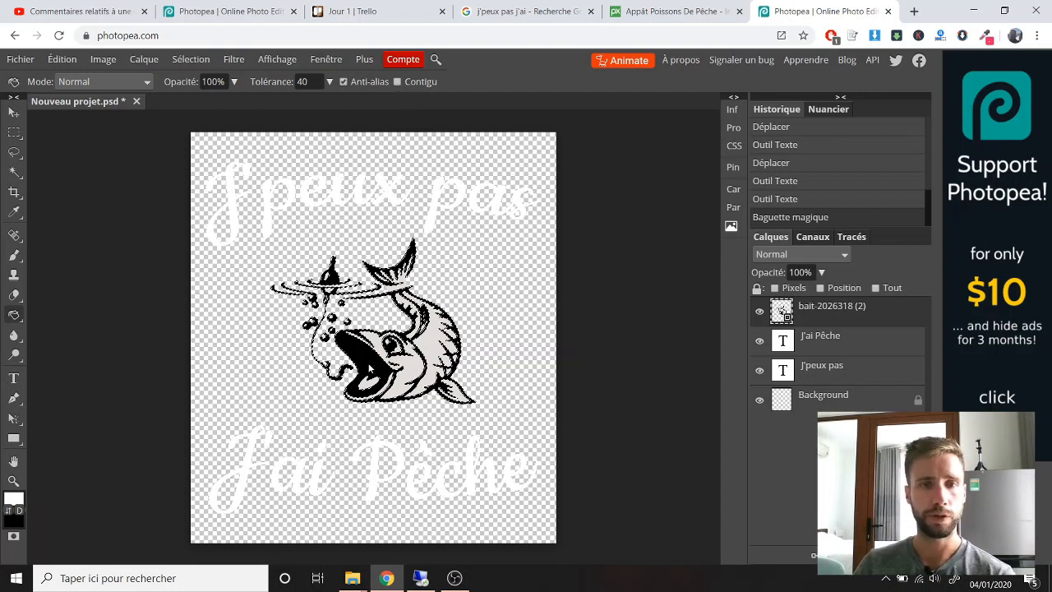
click(369, 369)
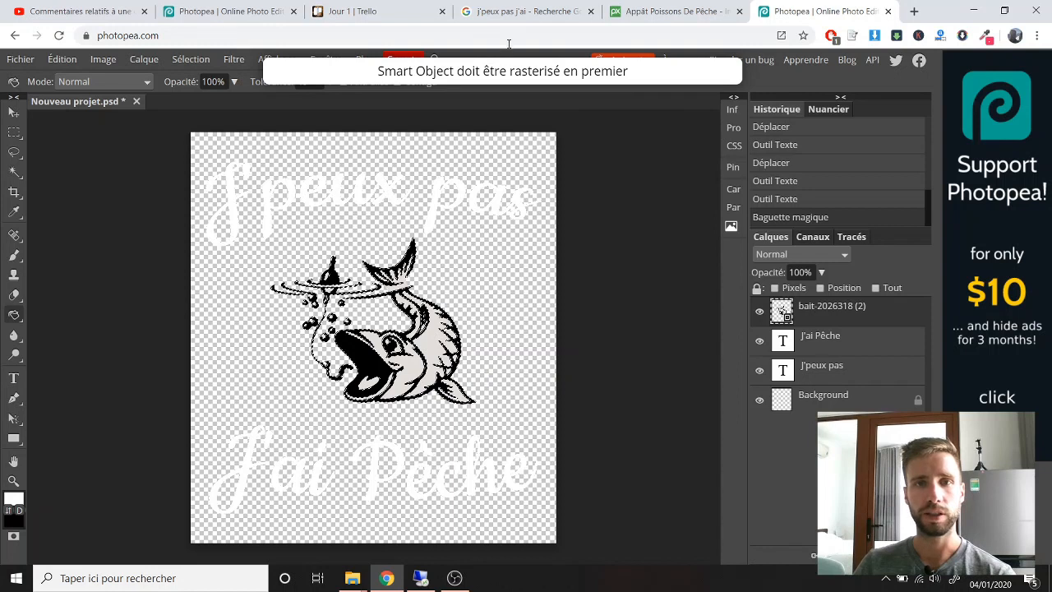
Rasterize the fish illustration layer and fill its selected black areas with white.
right_click(817, 315)
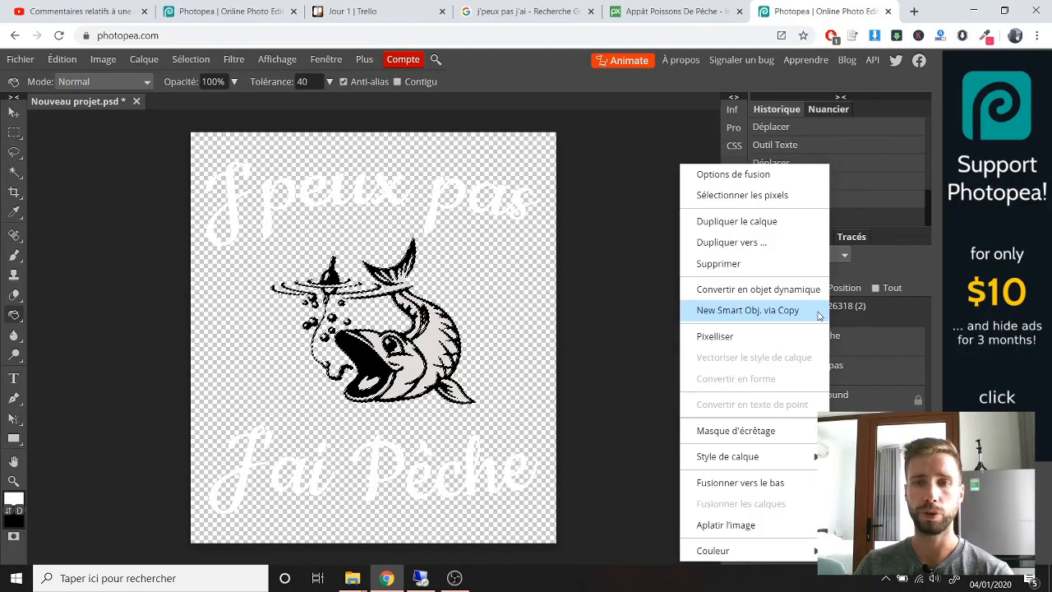
click(740, 338)
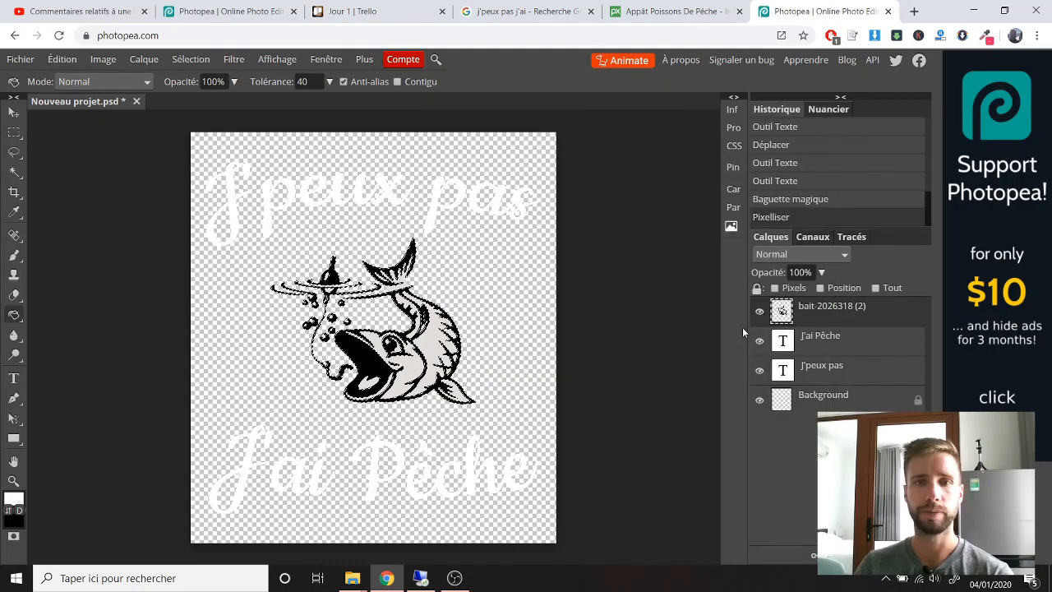
click(371, 360)
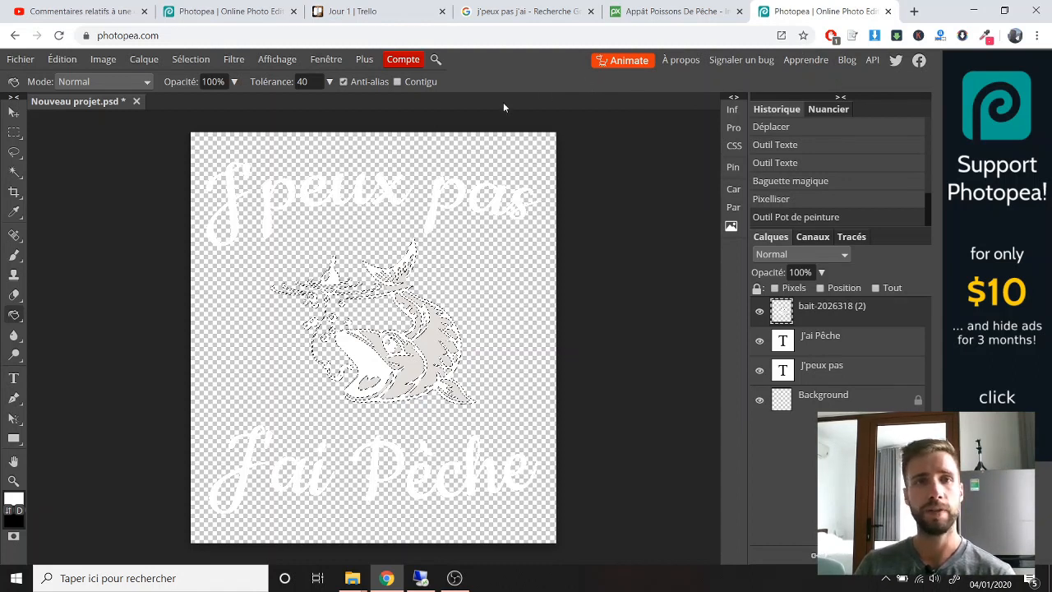
Check the Photopea install option, launch the installed Photopea app from Chrome's apps page, and return to the design in the browser.
click(366, 61)
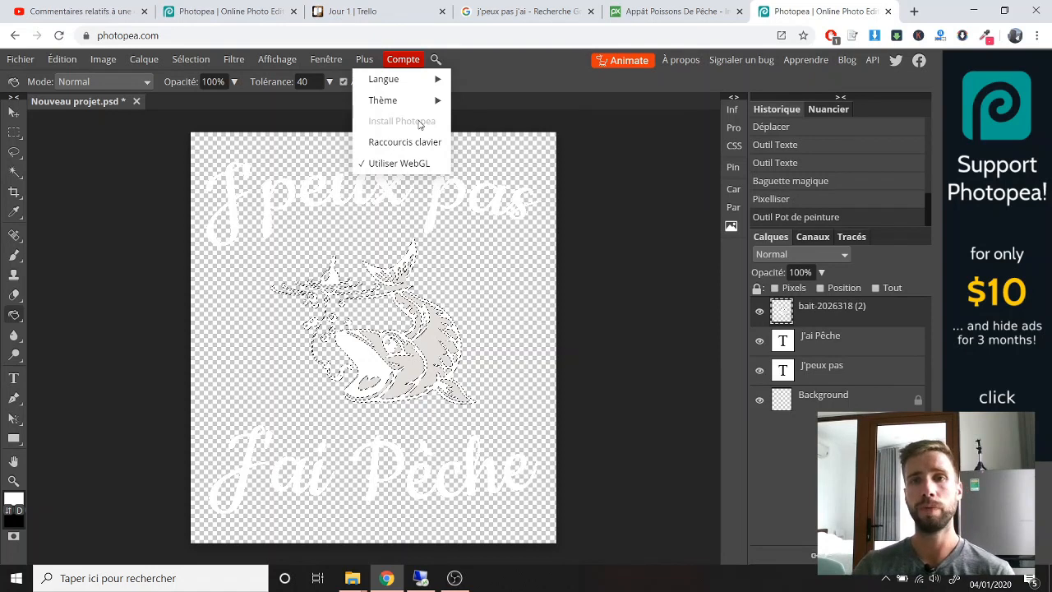
click(915, 11)
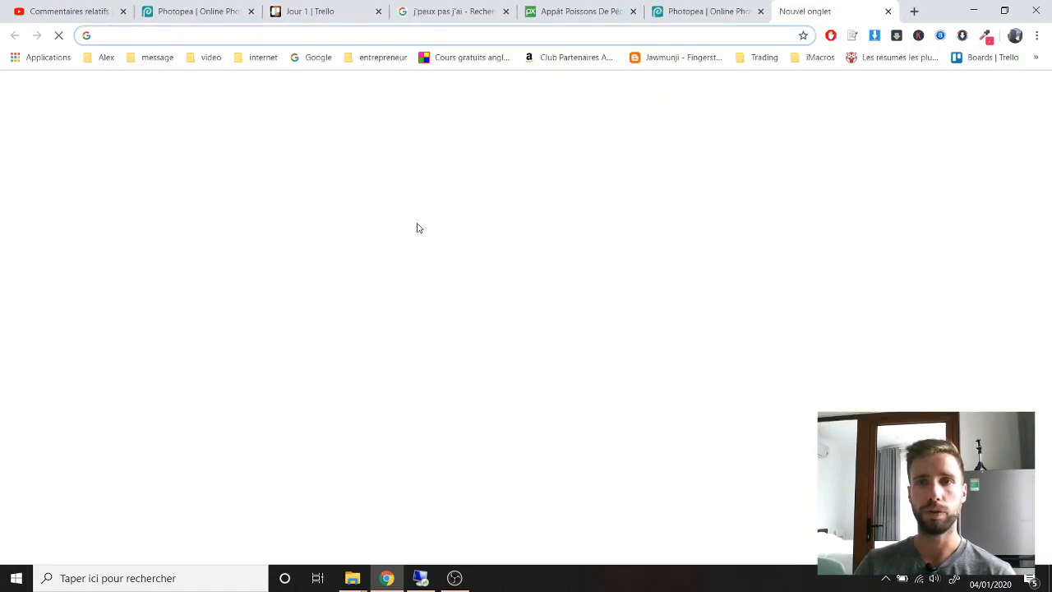
click(41, 61)
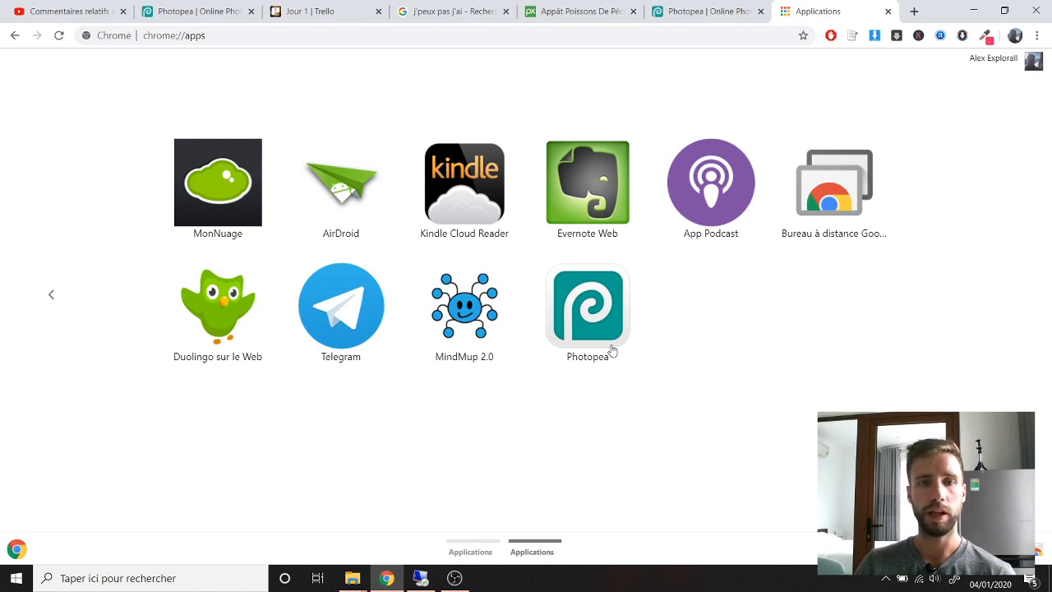
click(614, 317)
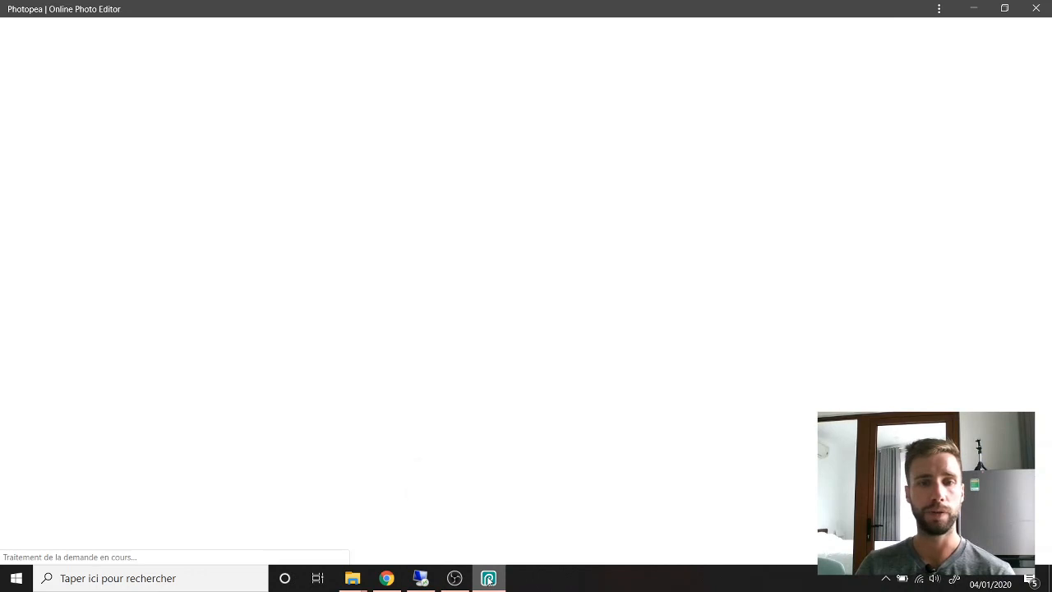
mouse_move(490, 579)
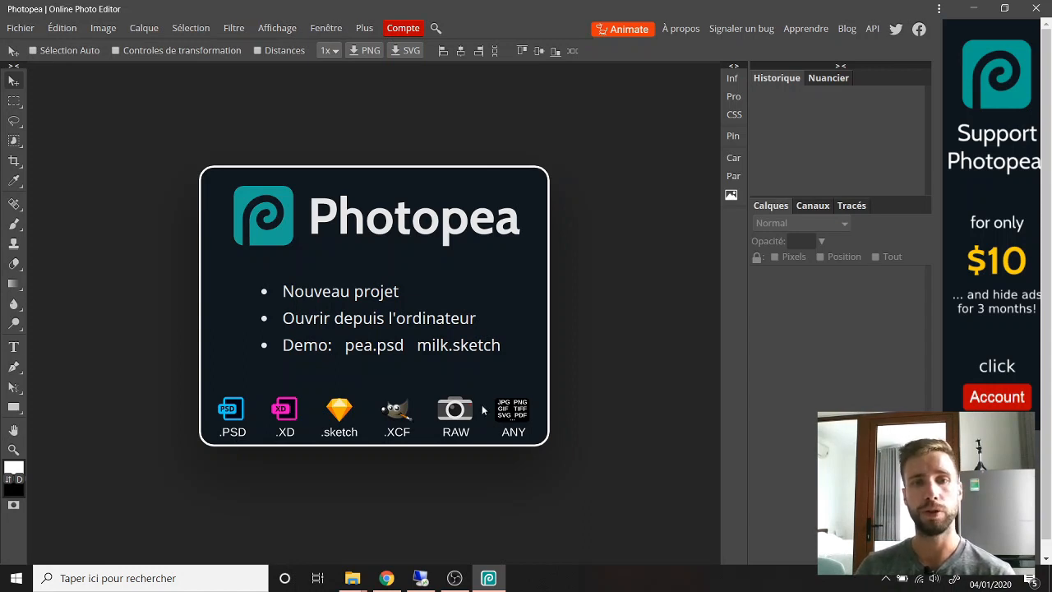
key(alt+Tab)
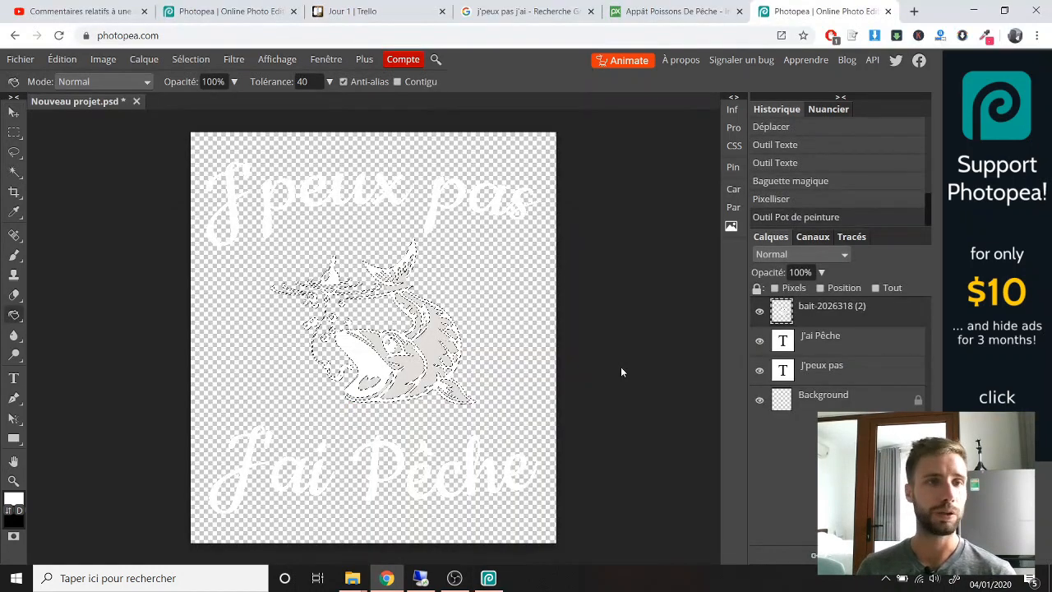